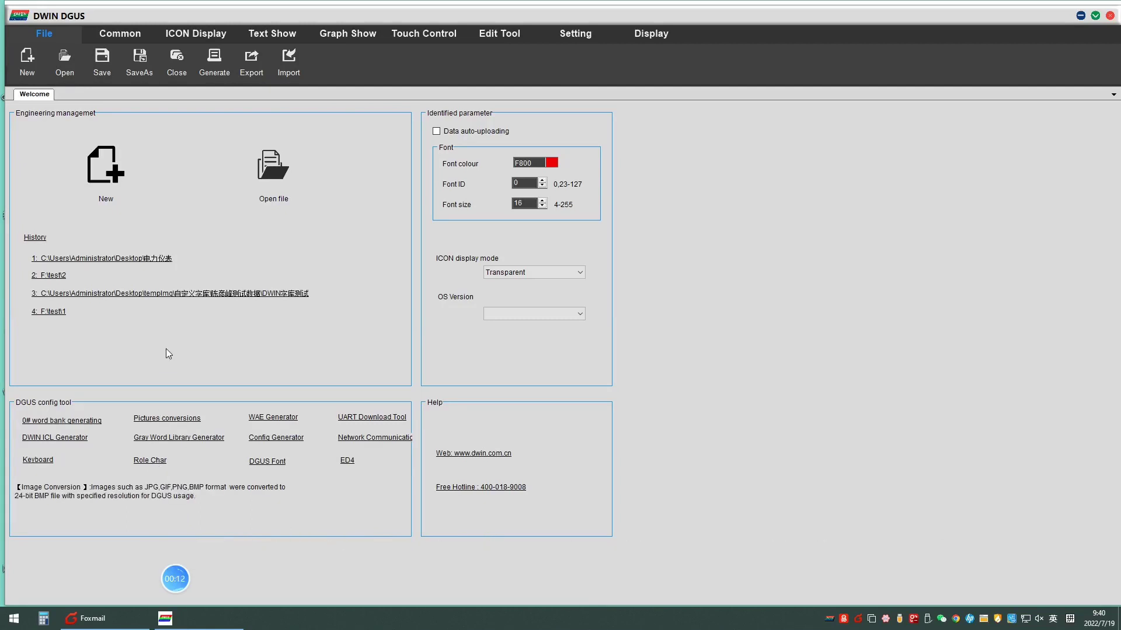
Create a new 480X480 DGUS project in the chosen storage folder.
click(107, 180)
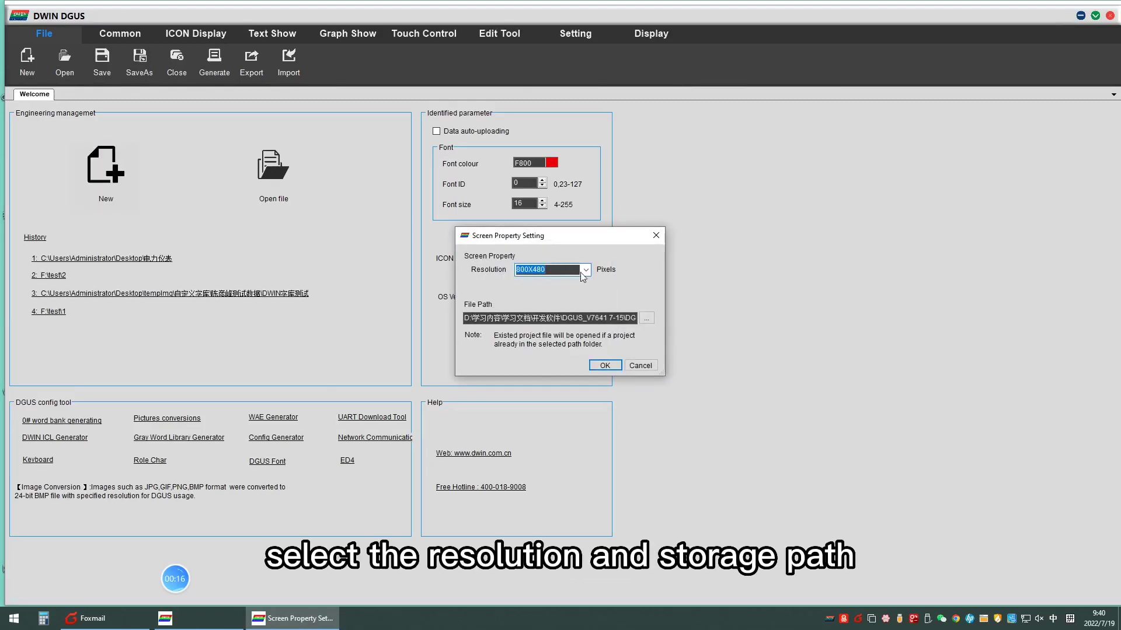
click(582, 269)
click(559, 477)
click(646, 318)
click(602, 451)
click(605, 365)
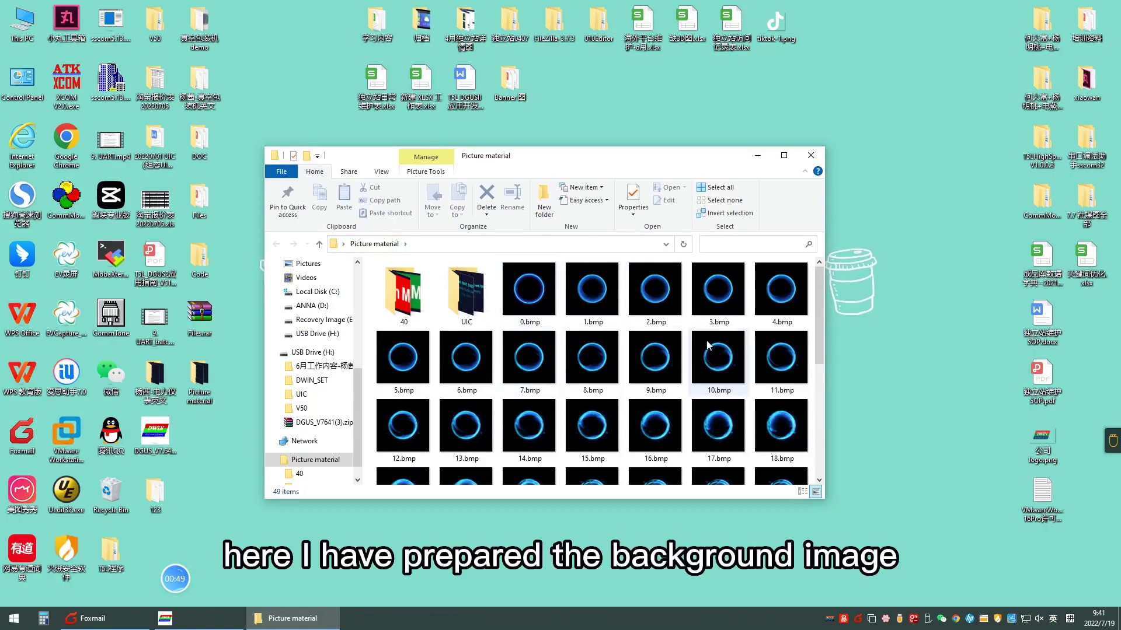
scroll(747, 357, down, 5)
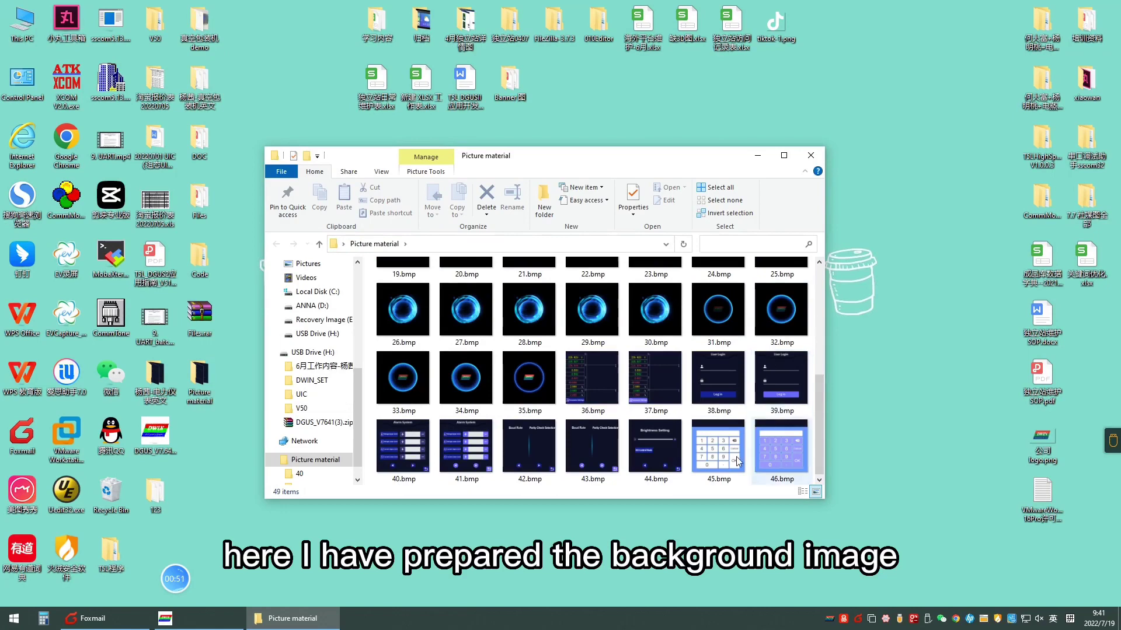
scroll(716, 421, up, 5)
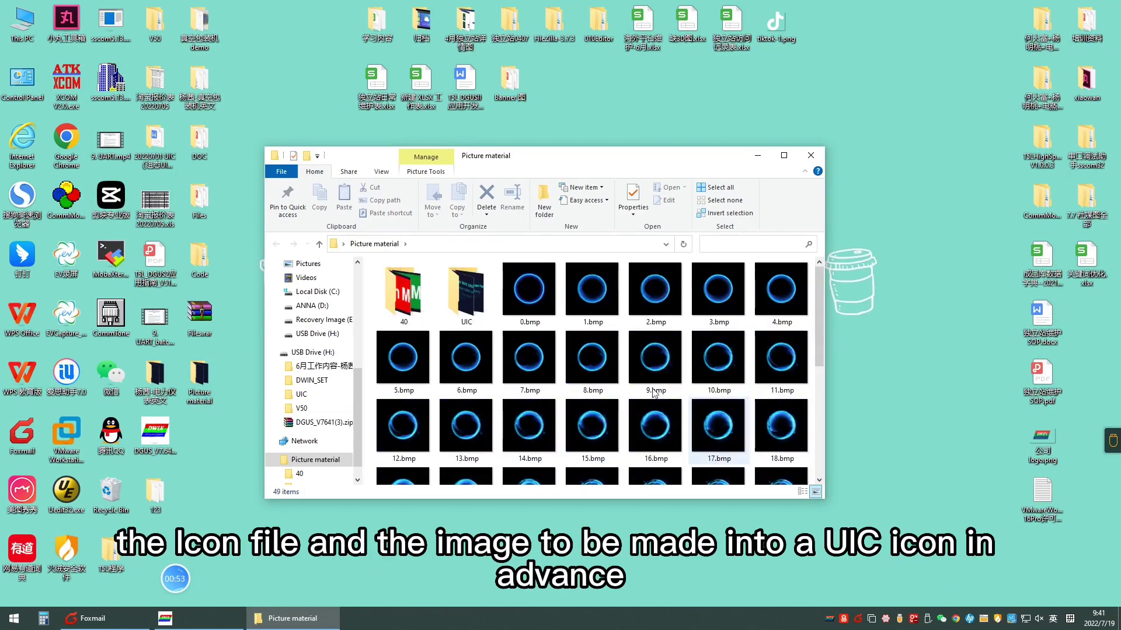
Review the UIC folder images, then open folder 40 with the icon images.
double_click(467, 296)
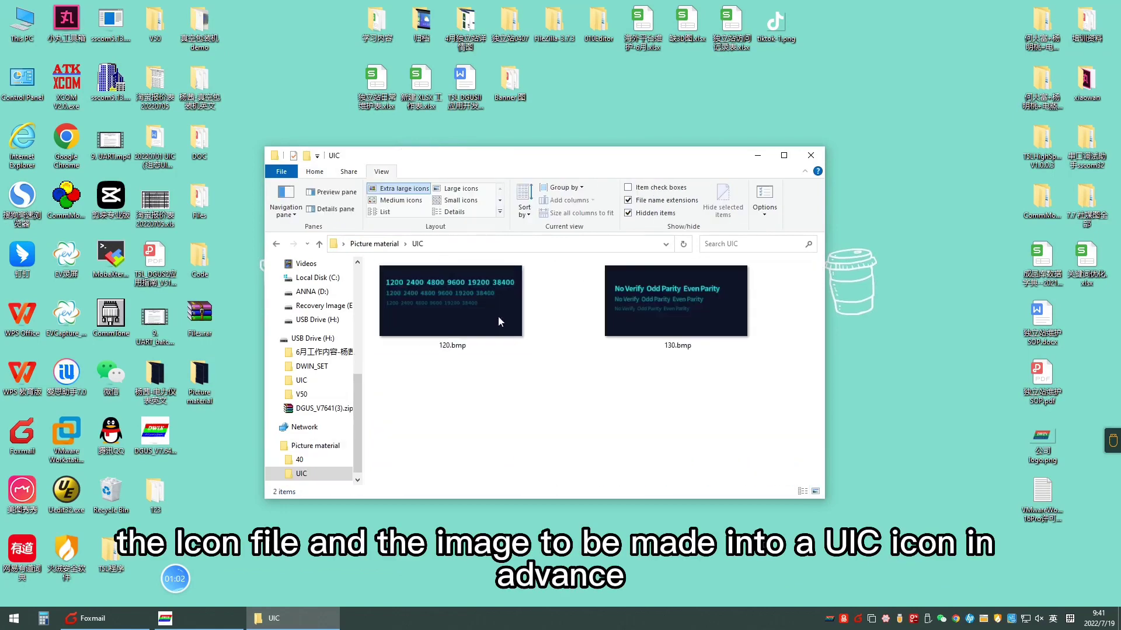
click(374, 244)
double_click(399, 303)
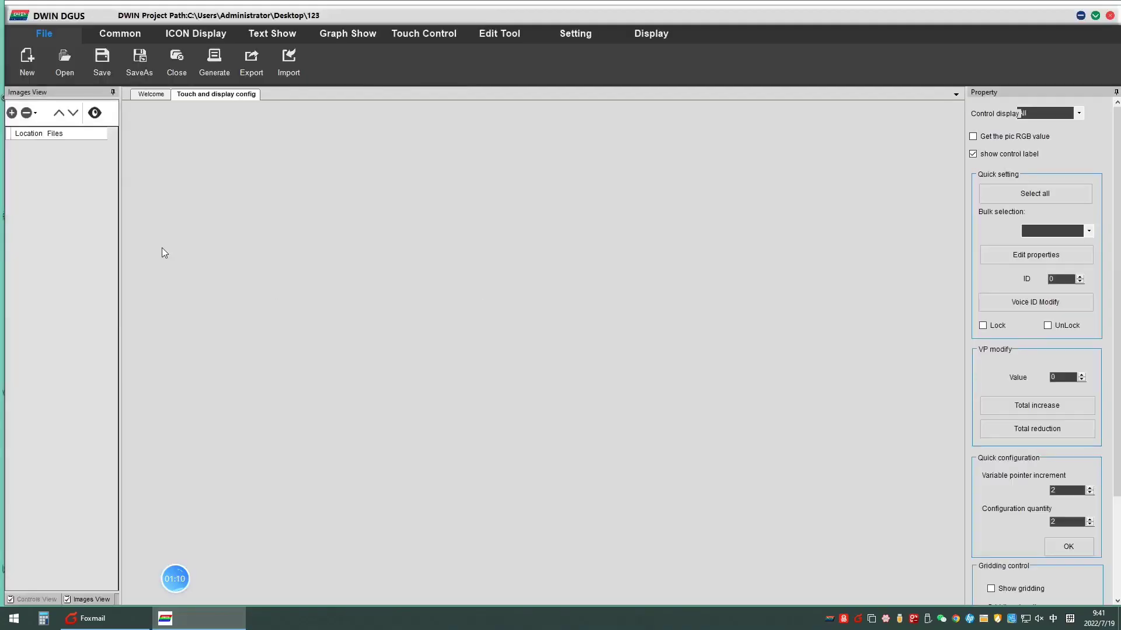
Import background images 0.bmp through 46.bmp into the project's Images View.
click(11, 113)
click(259, 107)
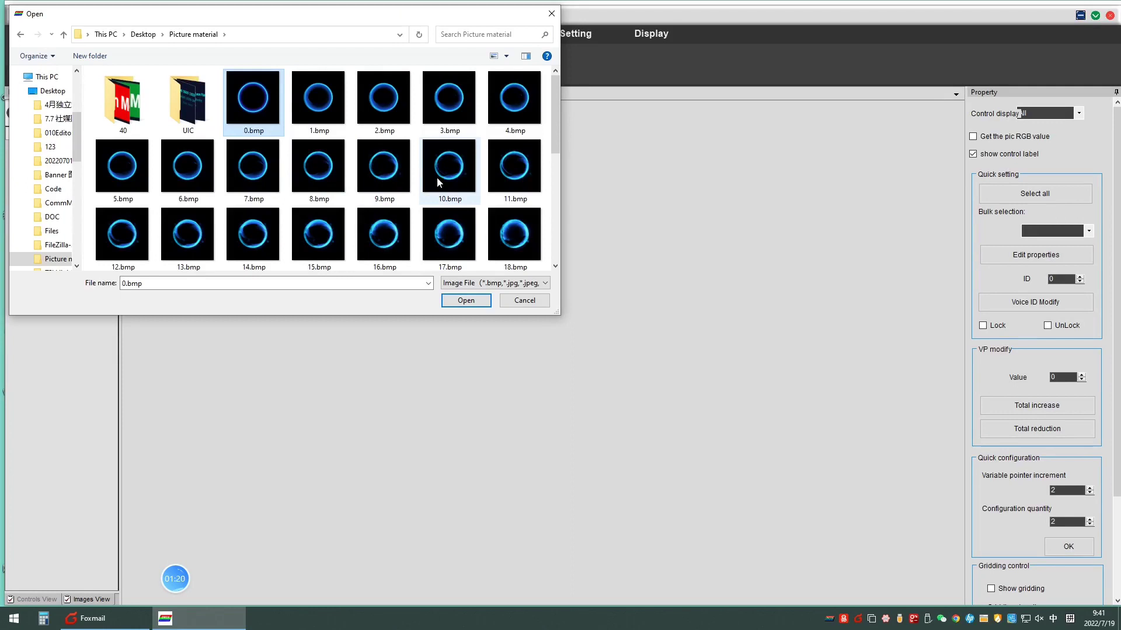
scroll(438, 177, down, 2)
scroll(479, 205, down, 2)
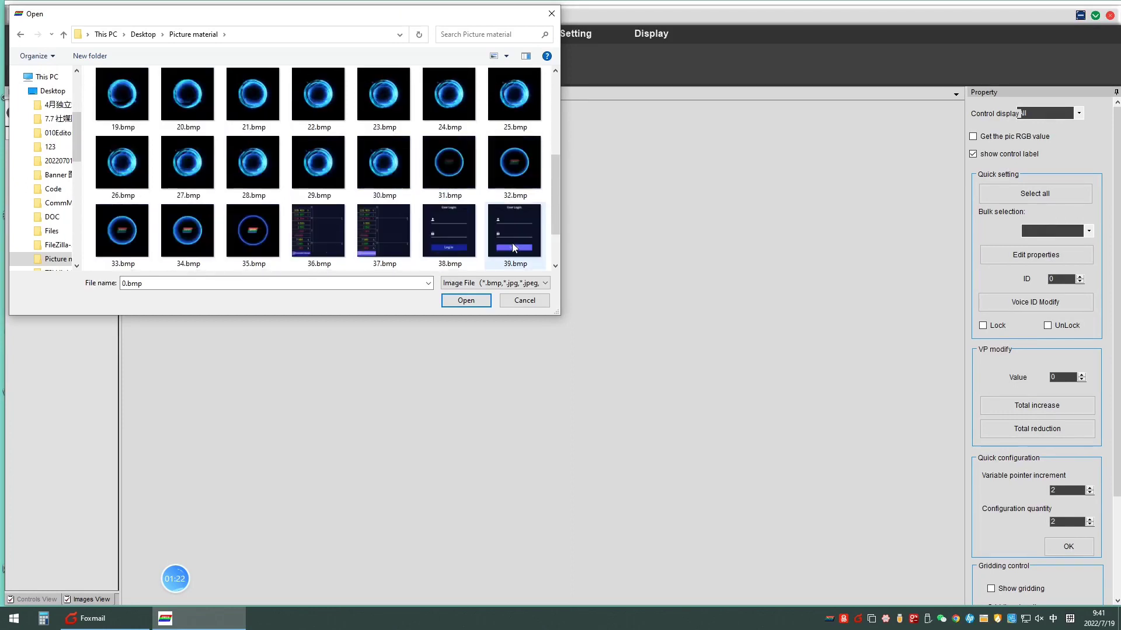
shift+click(512, 243)
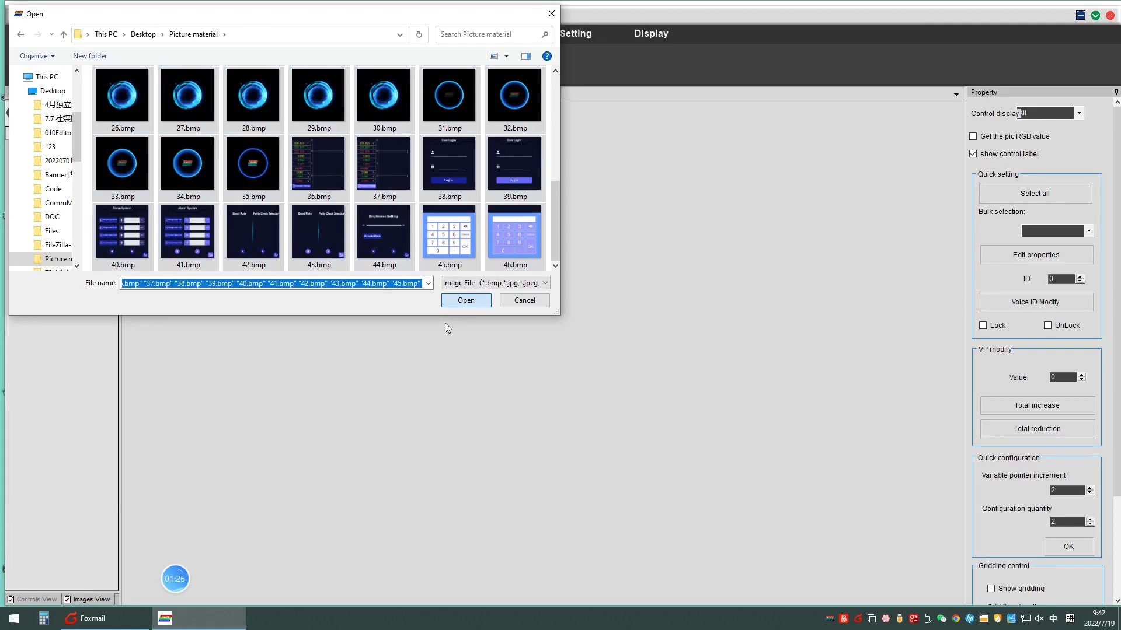
click(466, 302)
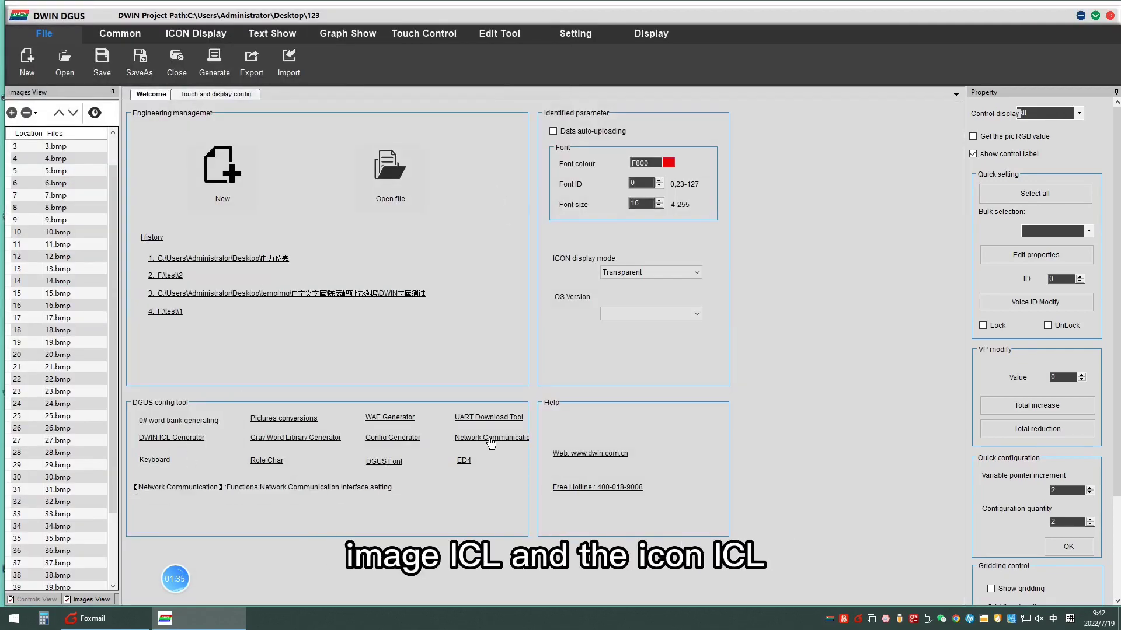
mouse_move(297, 460)
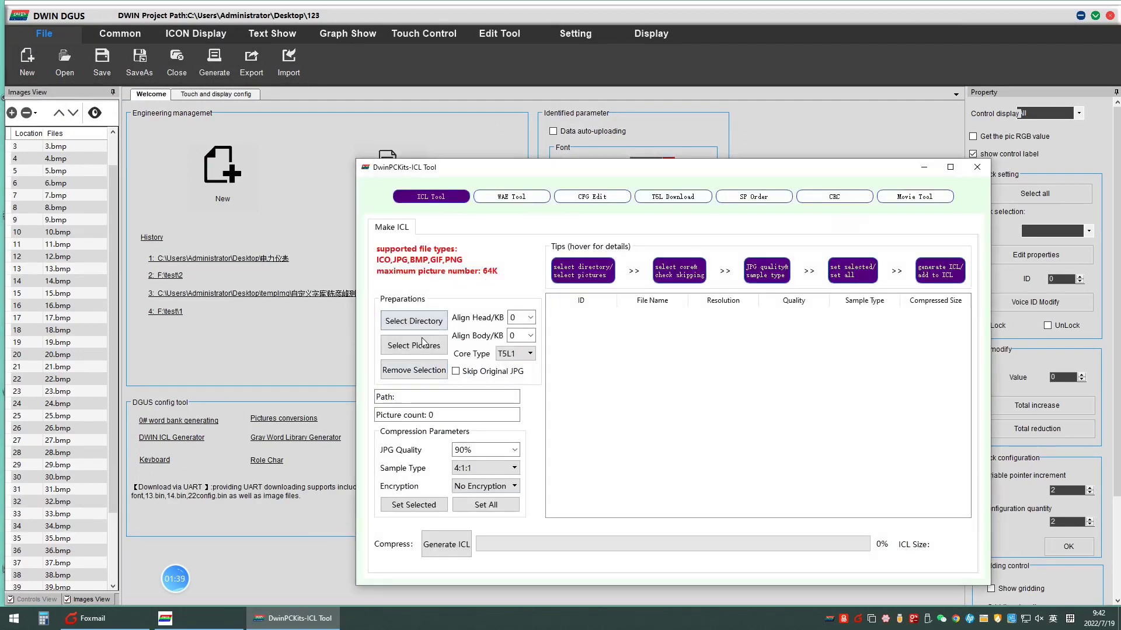
Compress the 47 DWIN_SET background bitmaps into ICL file 32 (1234KB).
click(422, 353)
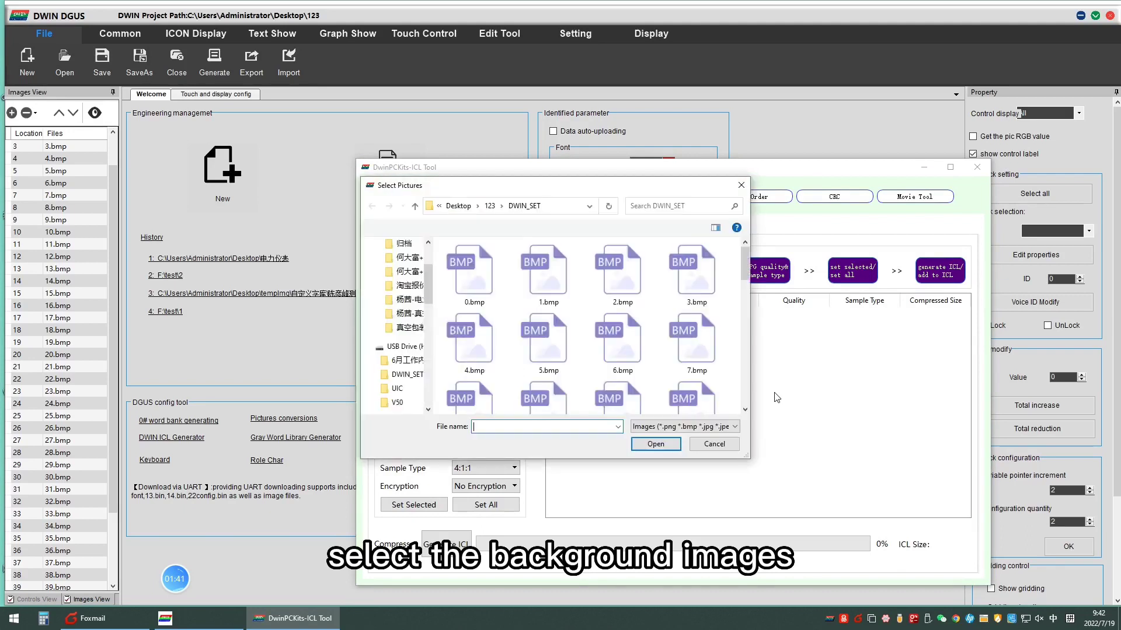
drag(445, 252, 724, 420)
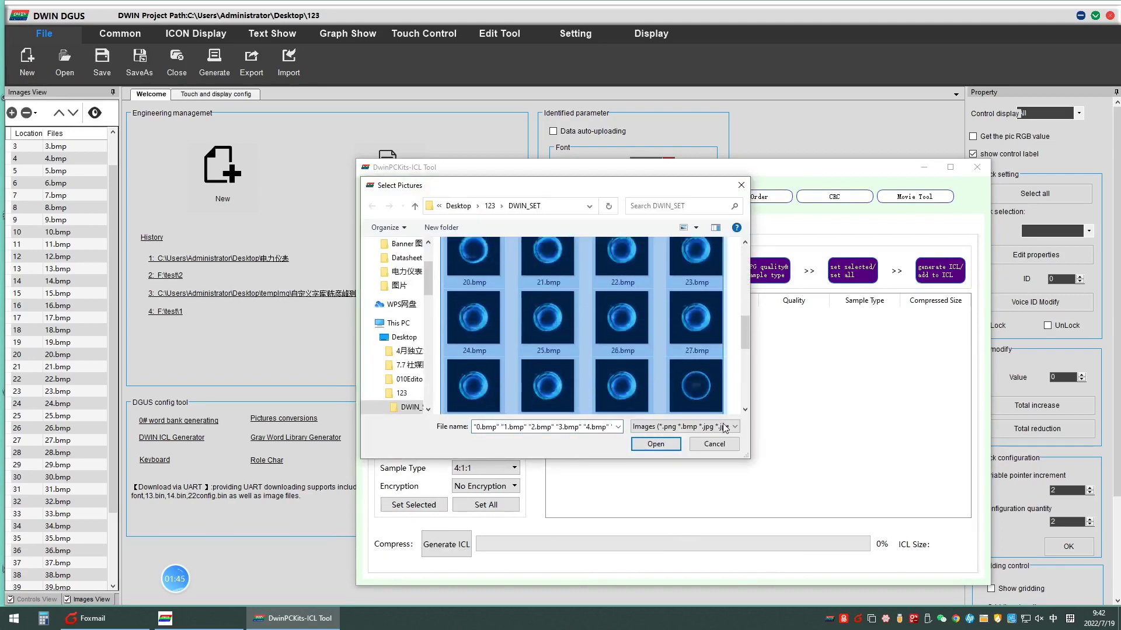
drag(724, 420, 689, 458)
click(655, 444)
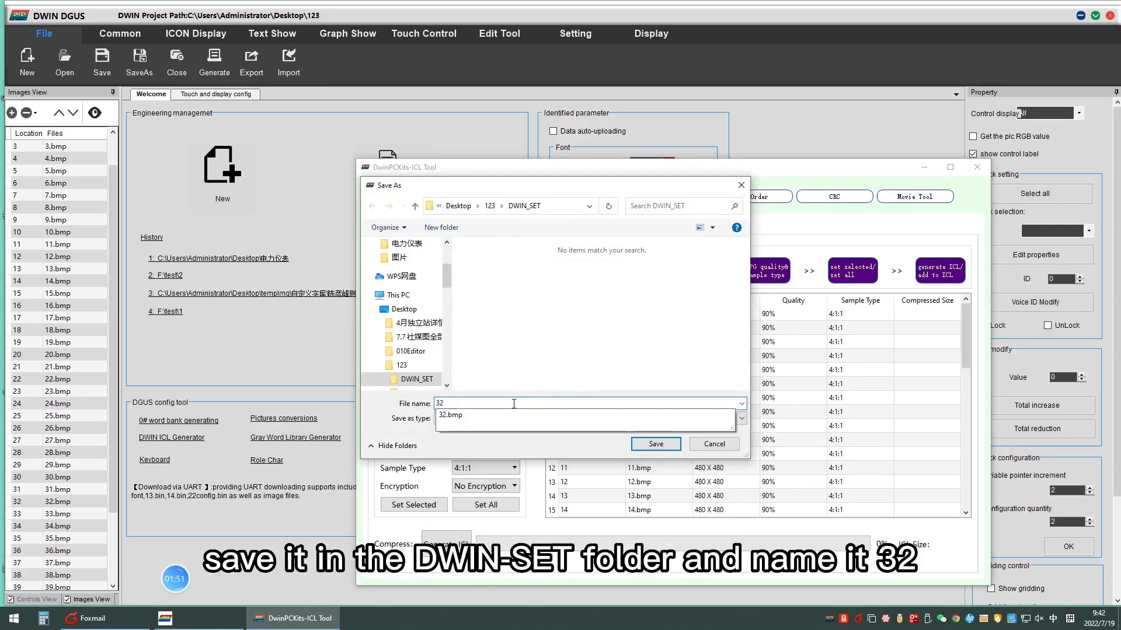
text(32)
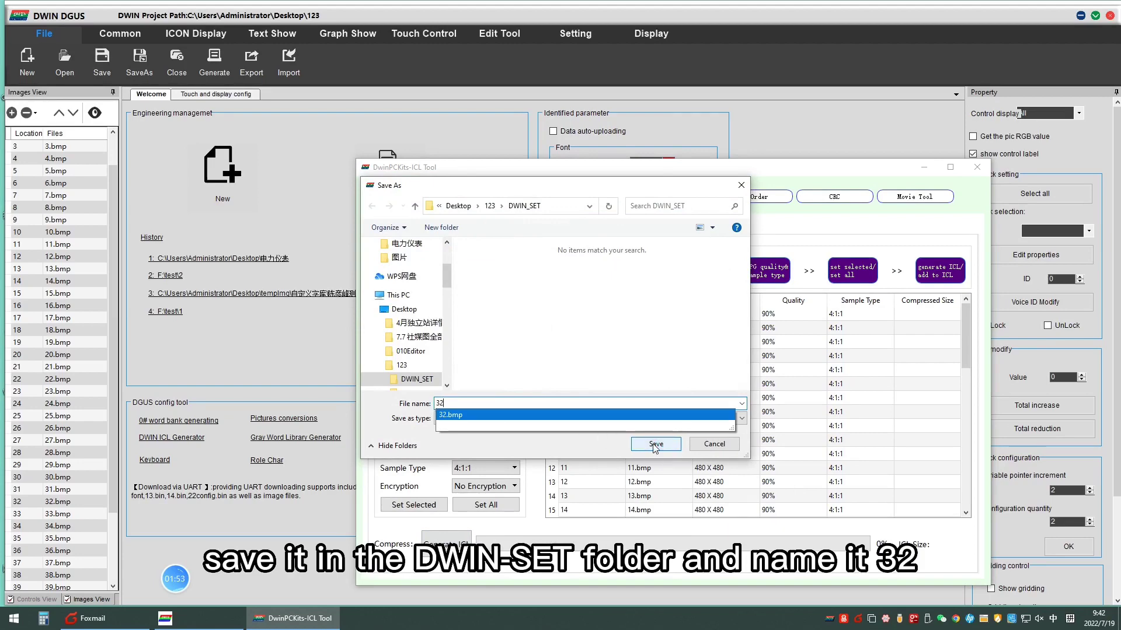
click(655, 444)
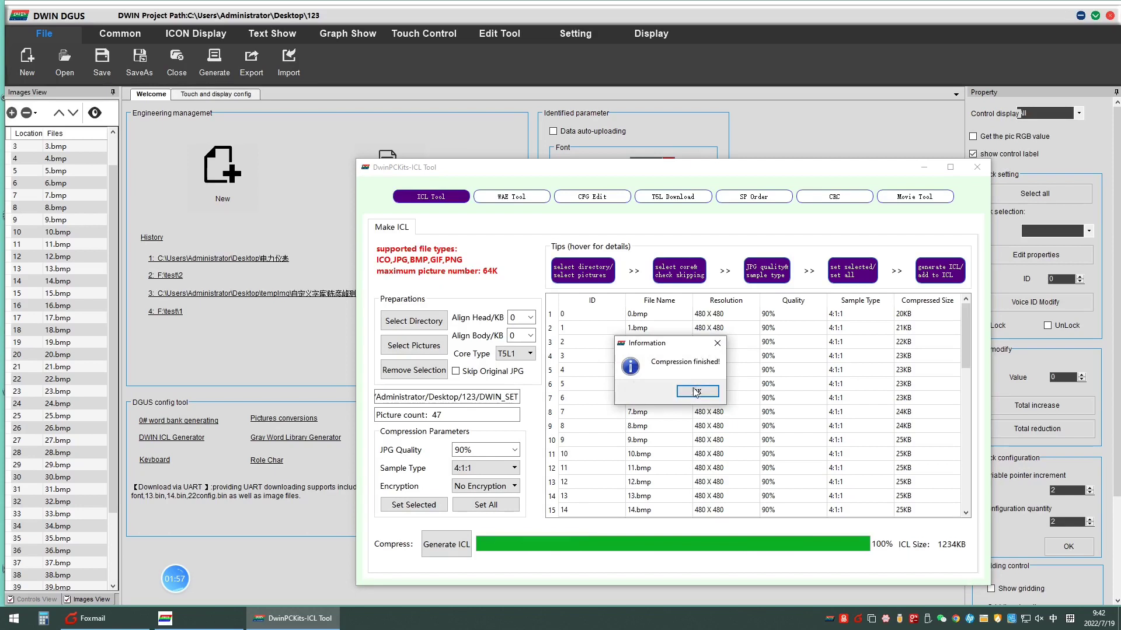
click(696, 394)
Compress the 19 folder-40 icon JPGs into ICL file 40 in DWIN_SET (250KB).
click(426, 350)
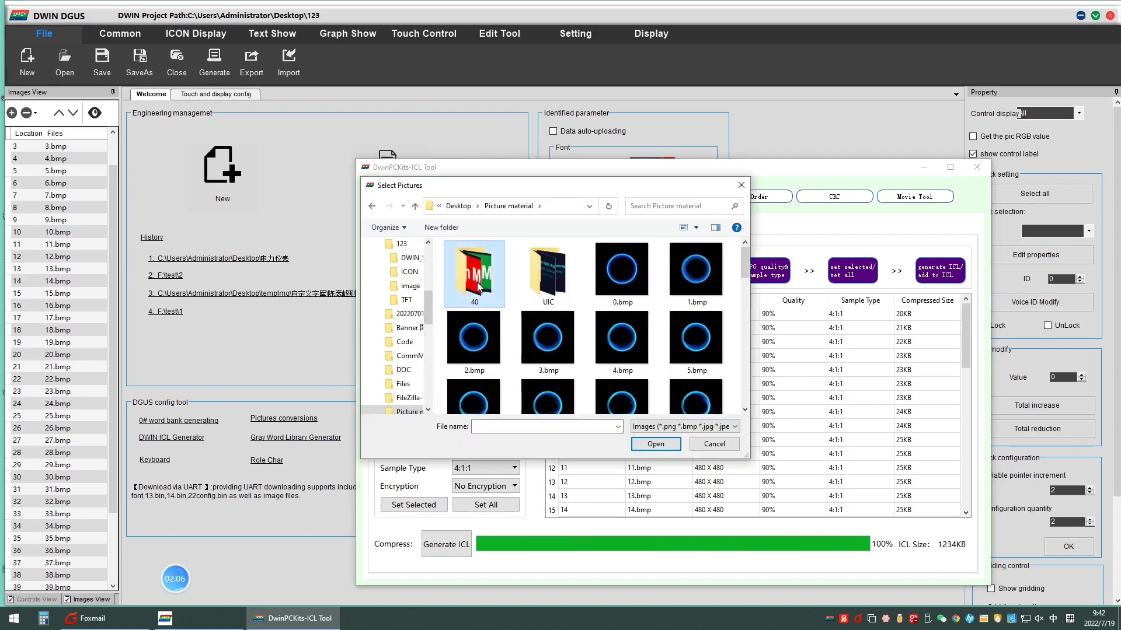
drag(447, 261, 689, 441)
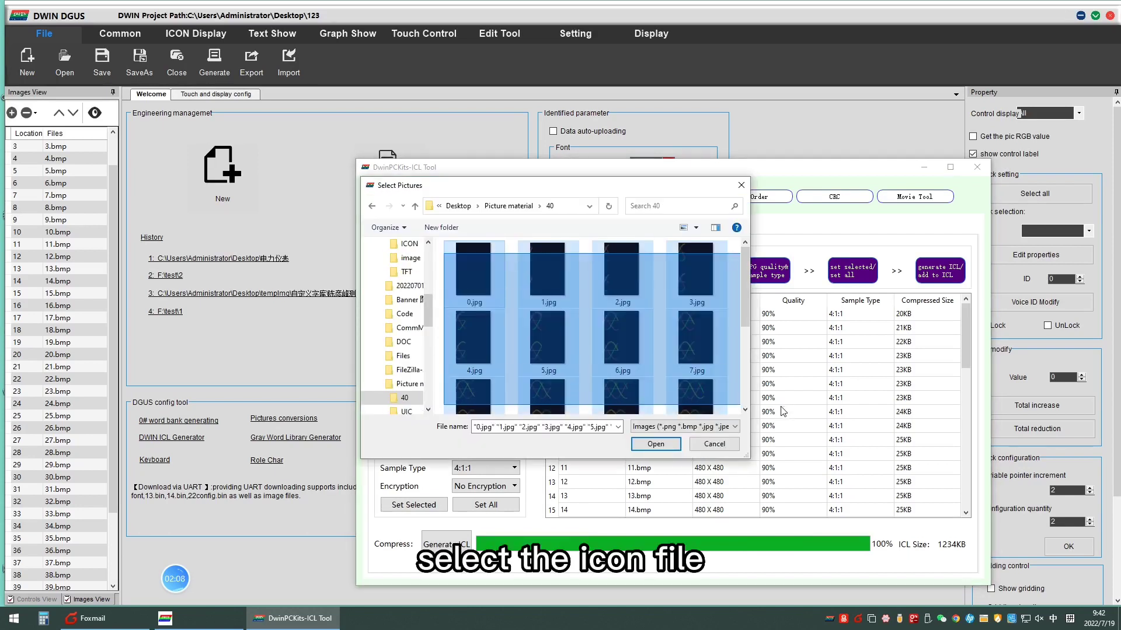
click(664, 444)
click(448, 546)
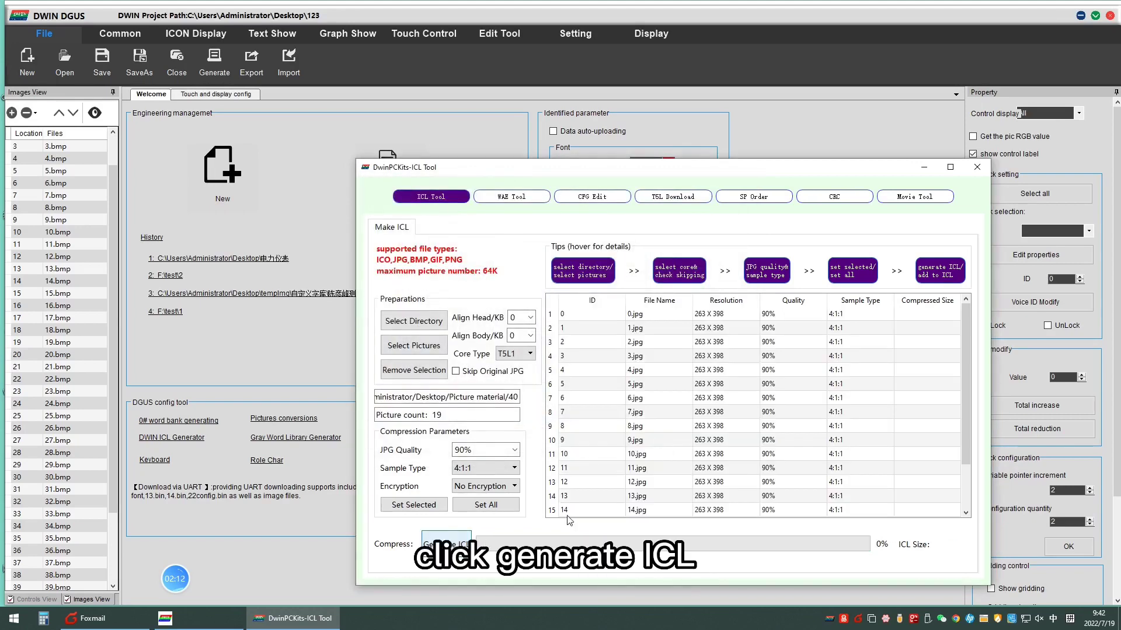
click(487, 407)
text(40)
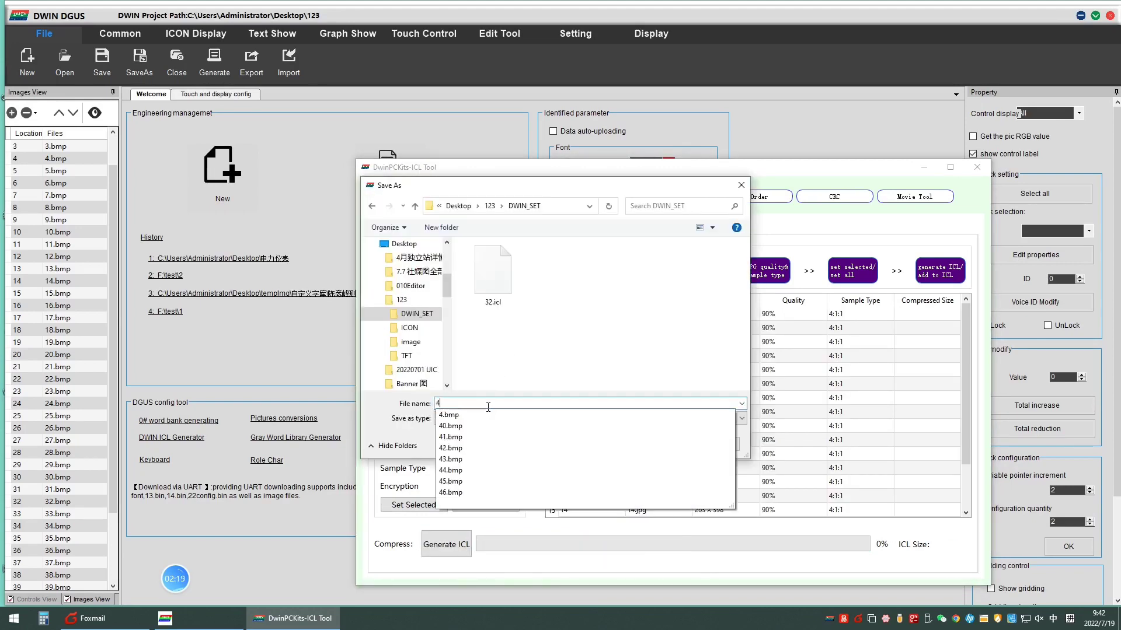
click(657, 444)
click(698, 391)
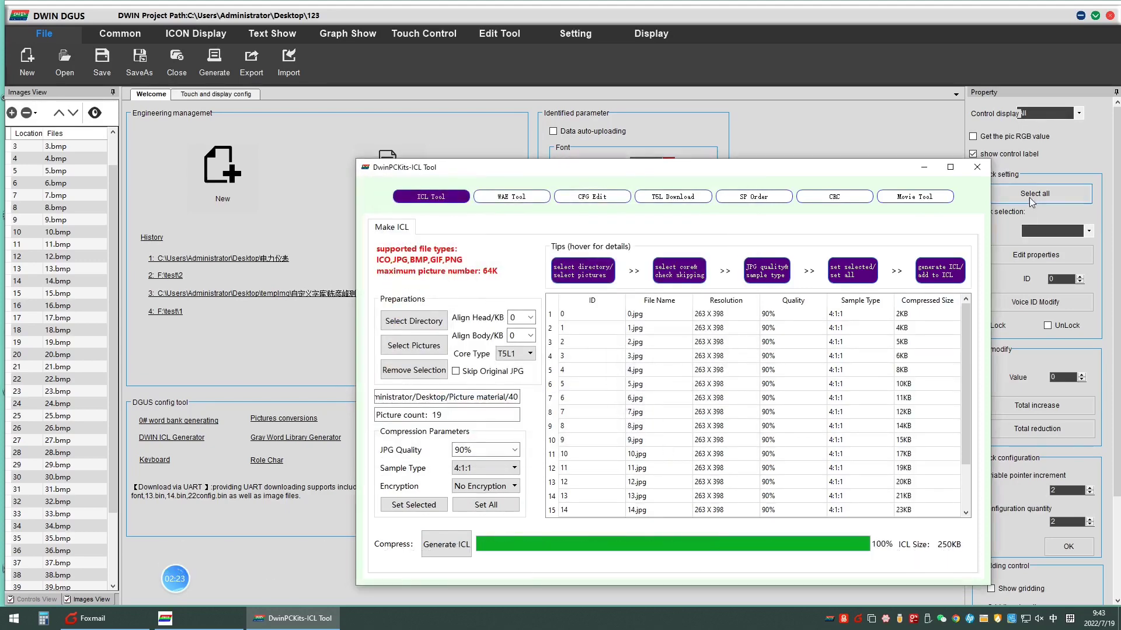
Close the ICL tool, launch icon font UIC beside it, and start a new project.
click(976, 166)
click(276, 465)
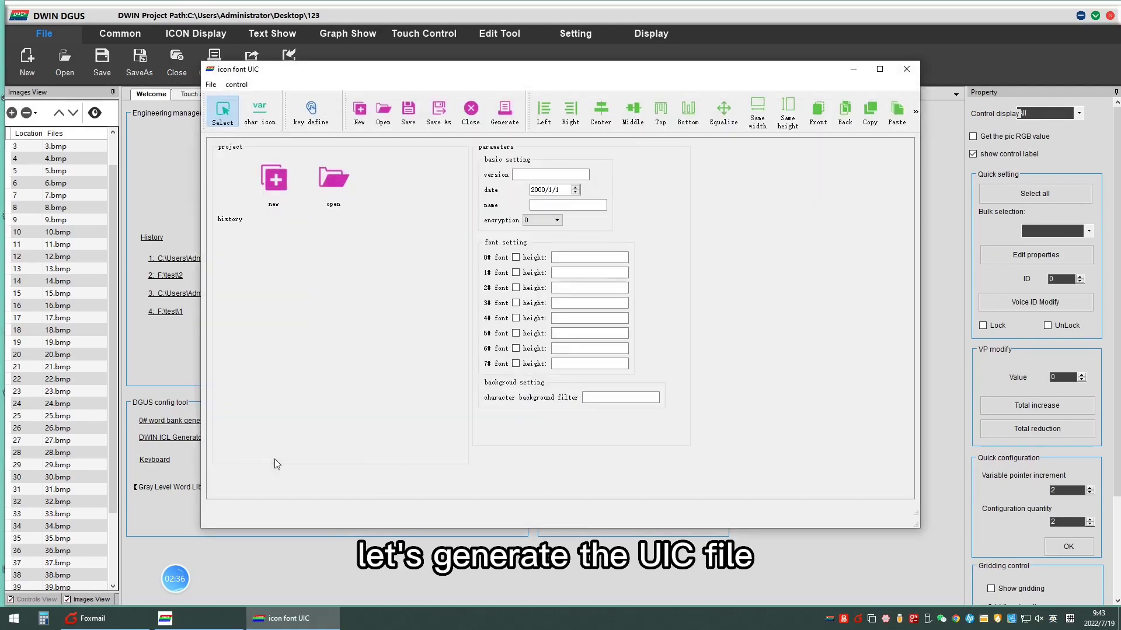
drag(487, 79, 651, 77)
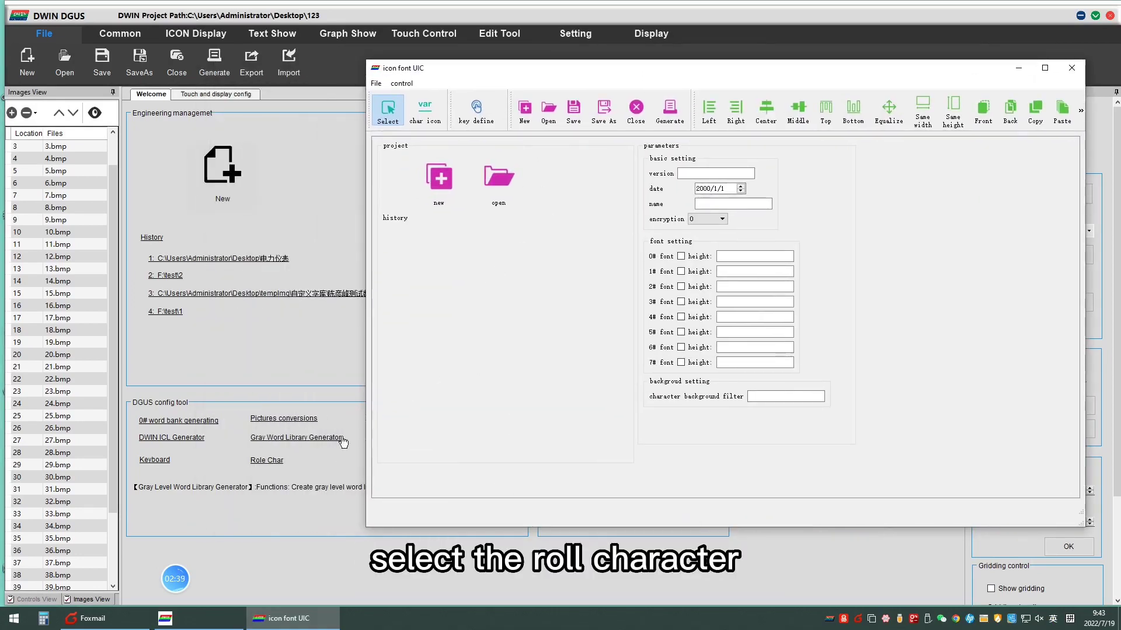
click(442, 186)
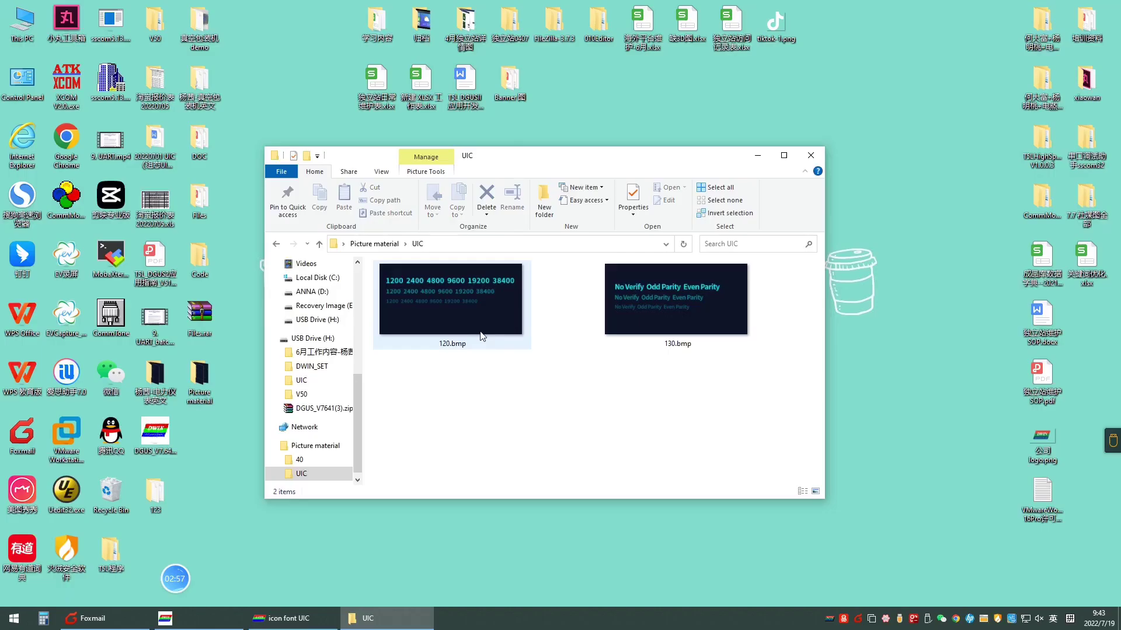
Check 120.bmp's properties (480 x 239), then close them and the UIC folder.
click(465, 301)
right_click(466, 301)
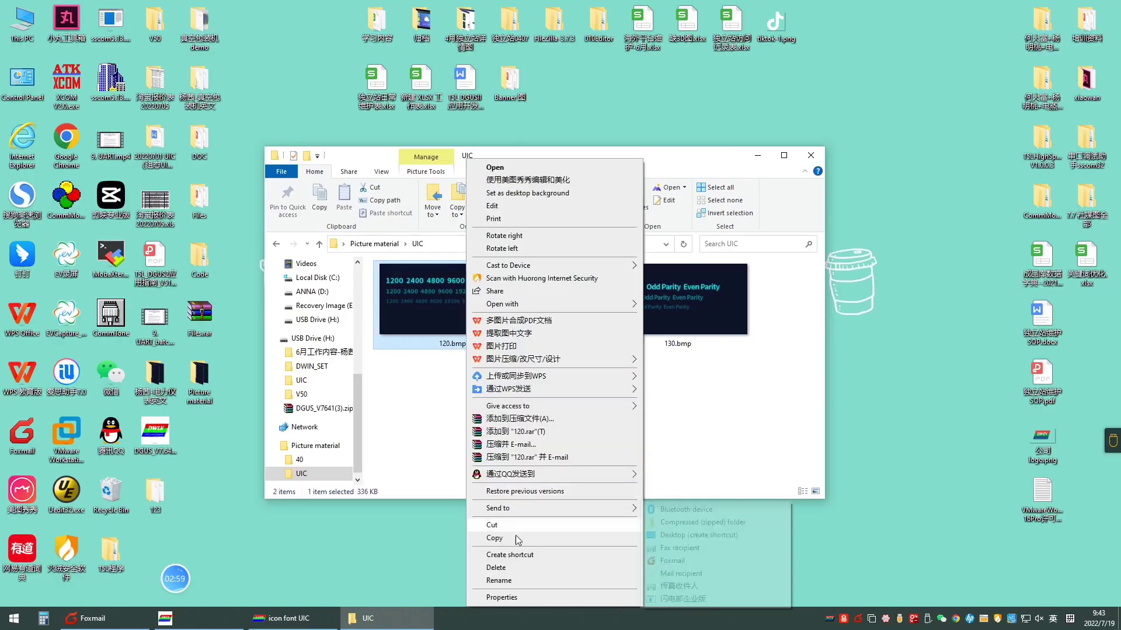
click(500, 596)
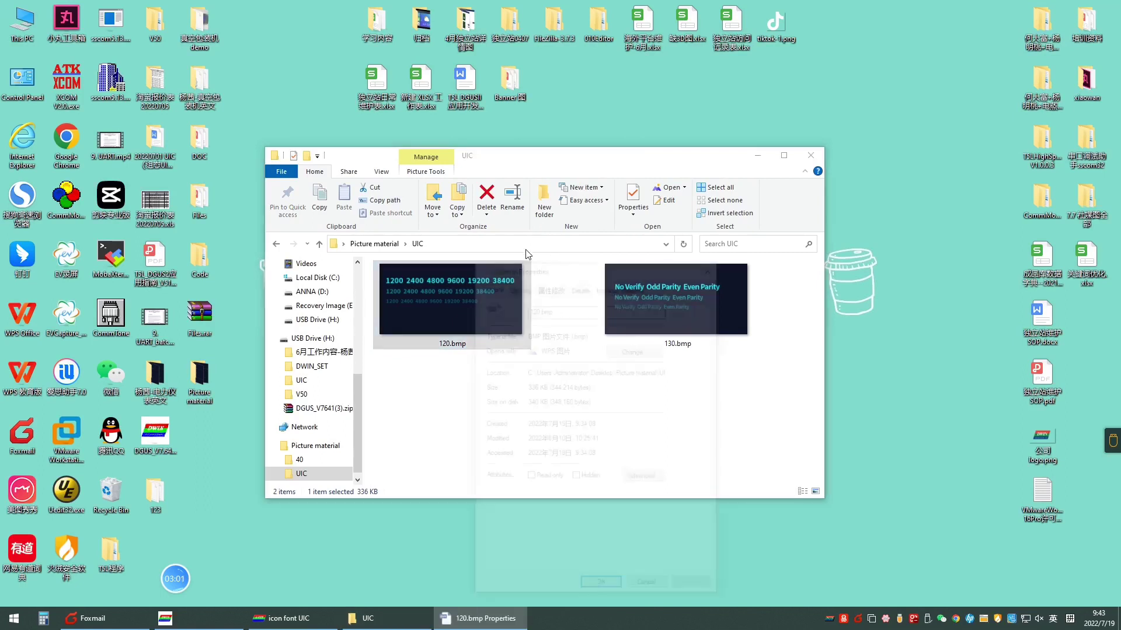
click(550, 285)
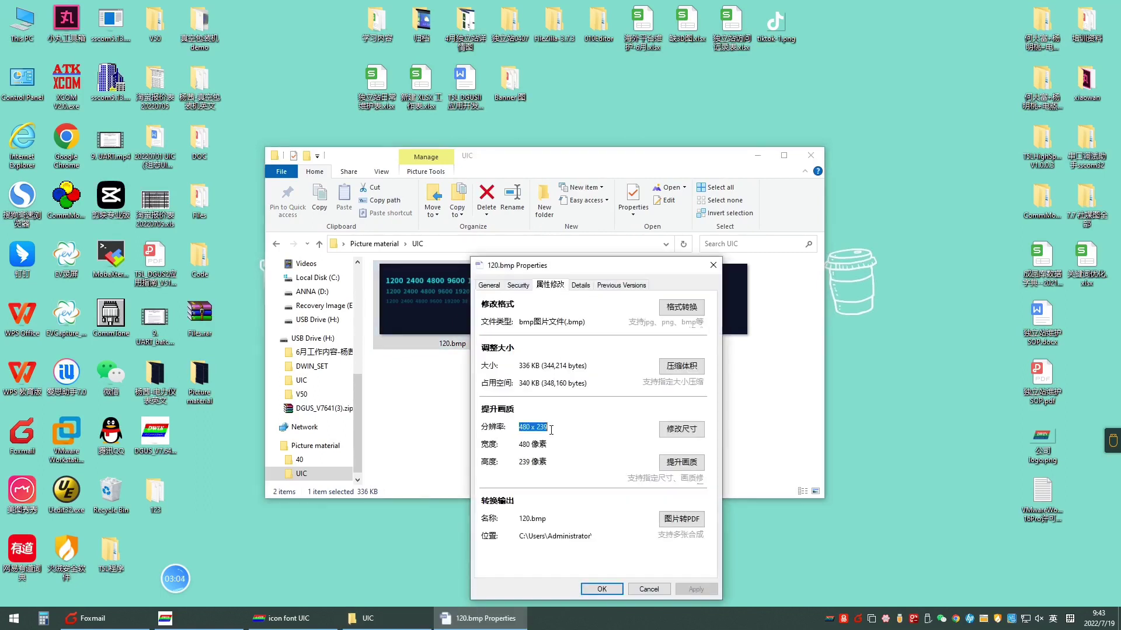
click(713, 266)
click(810, 156)
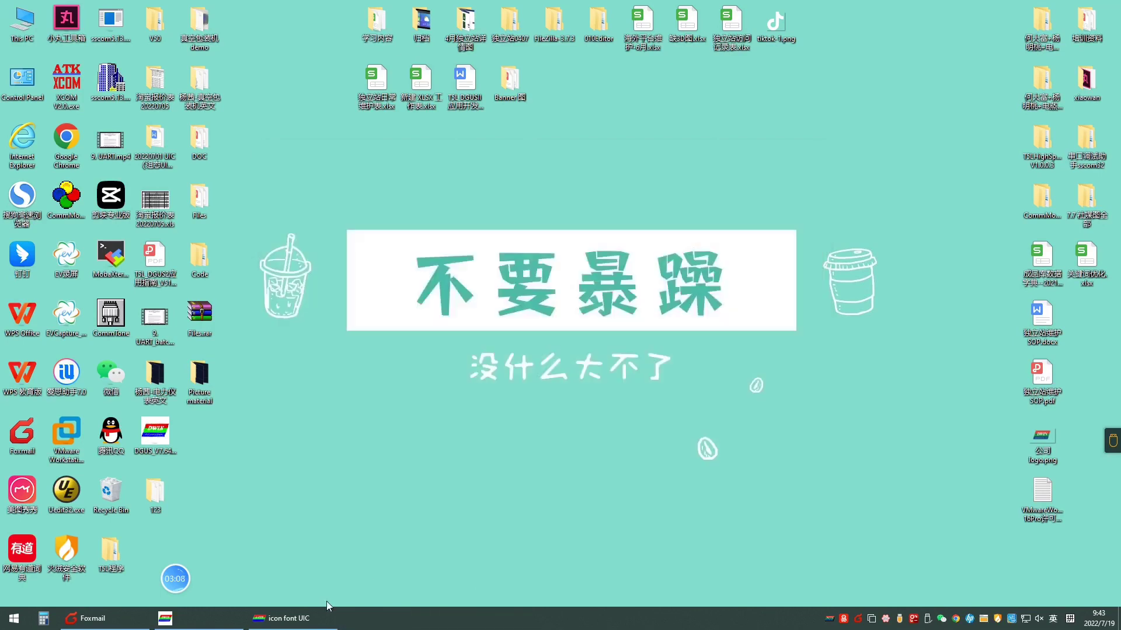
Create a new icon font UIC project stored in the Picture material/UIC folder.
click(289, 618)
click(434, 184)
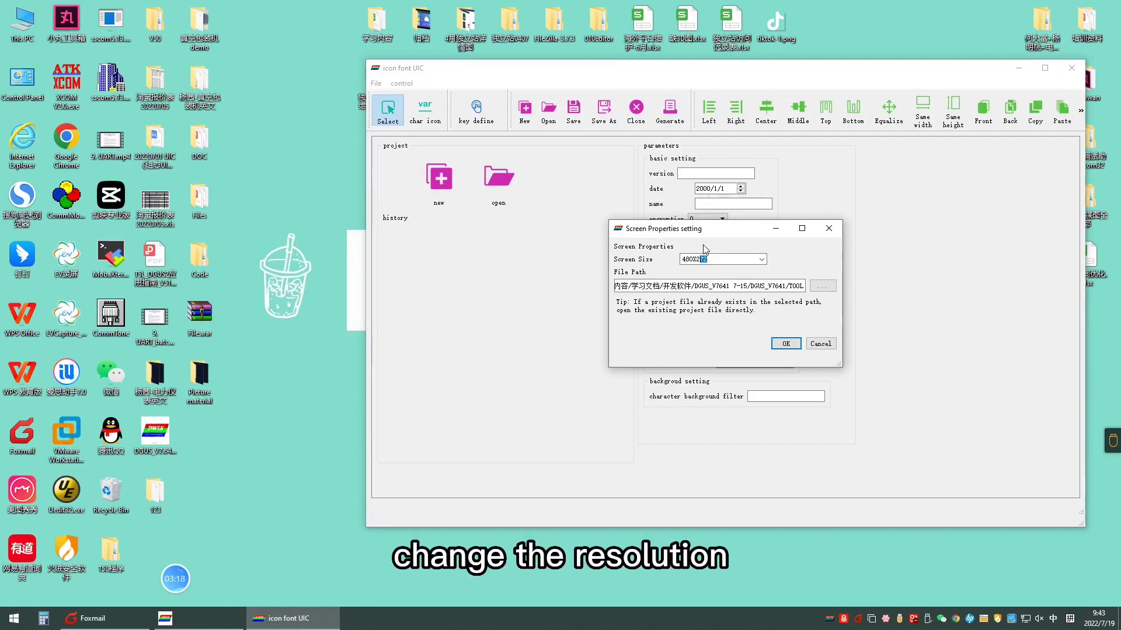
click(821, 286)
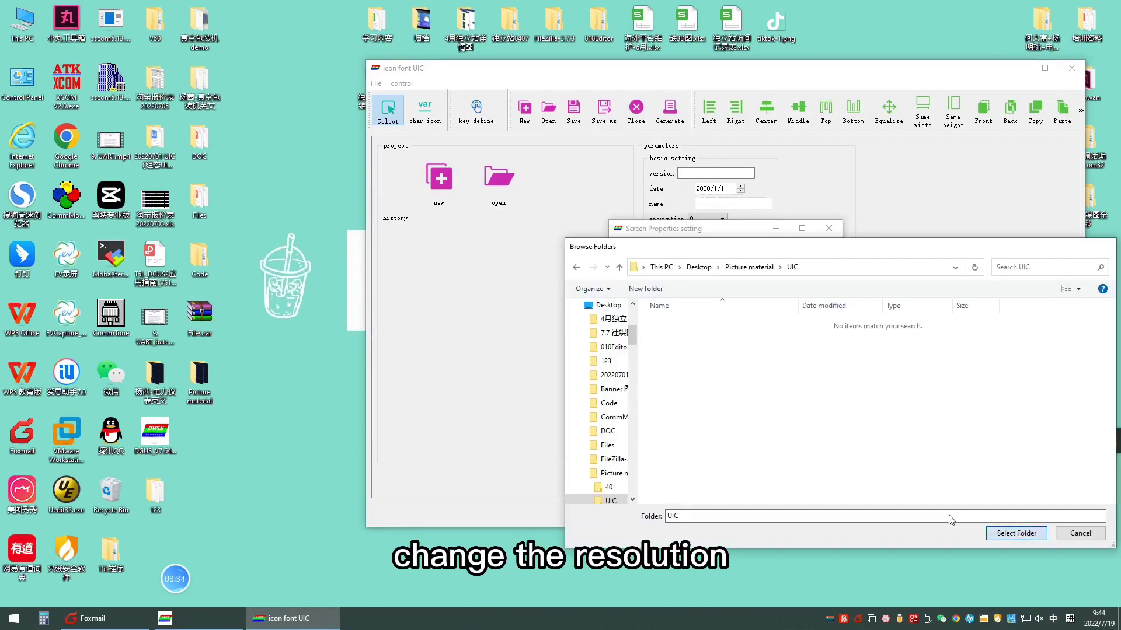
click(1018, 532)
click(775, 348)
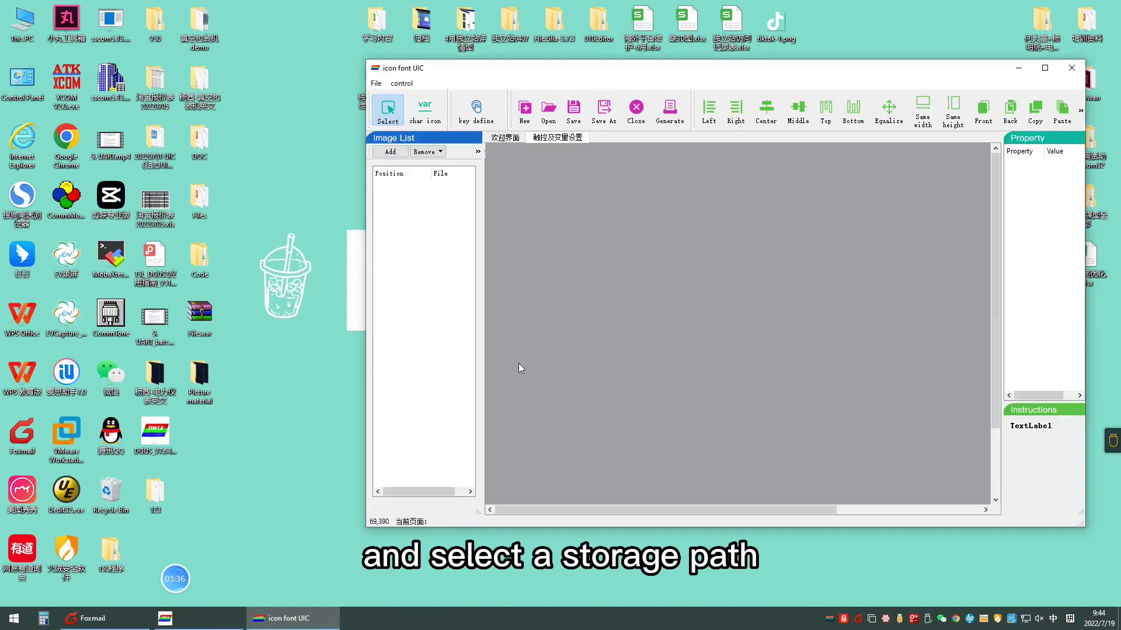
Import 120.bmp, the baud-rate picture, into the project.
click(391, 153)
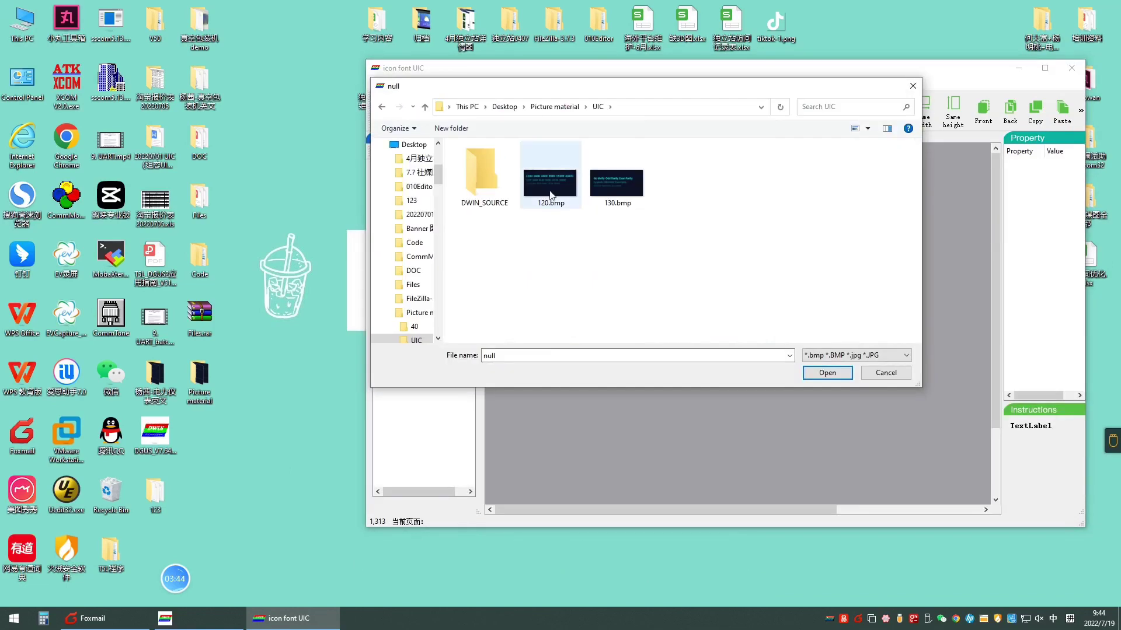
click(550, 192)
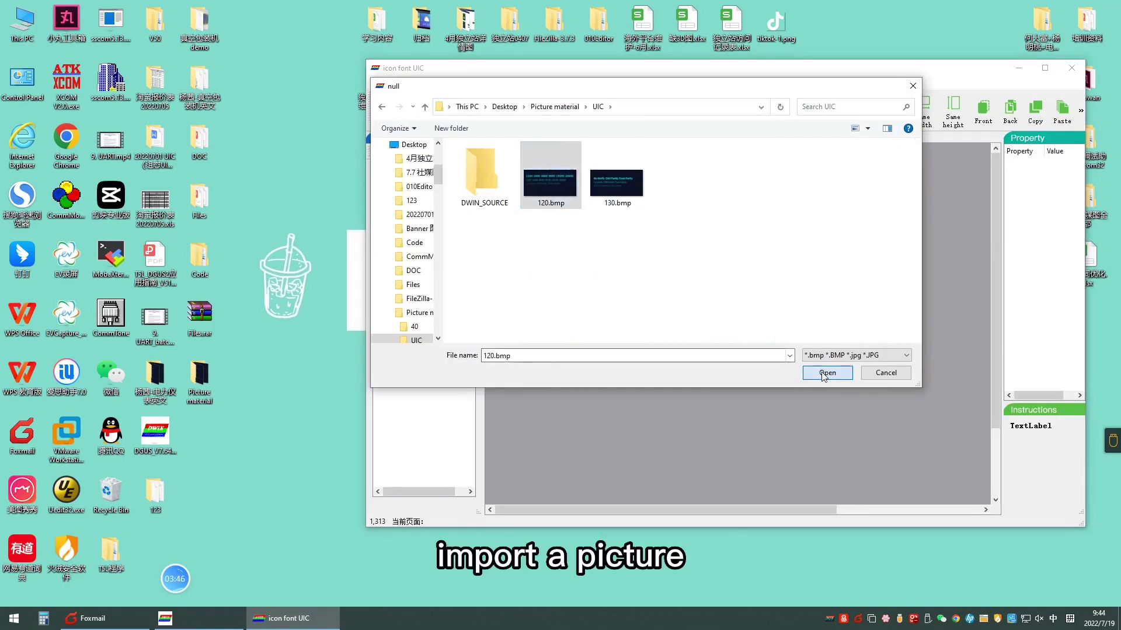
double_click(531, 199)
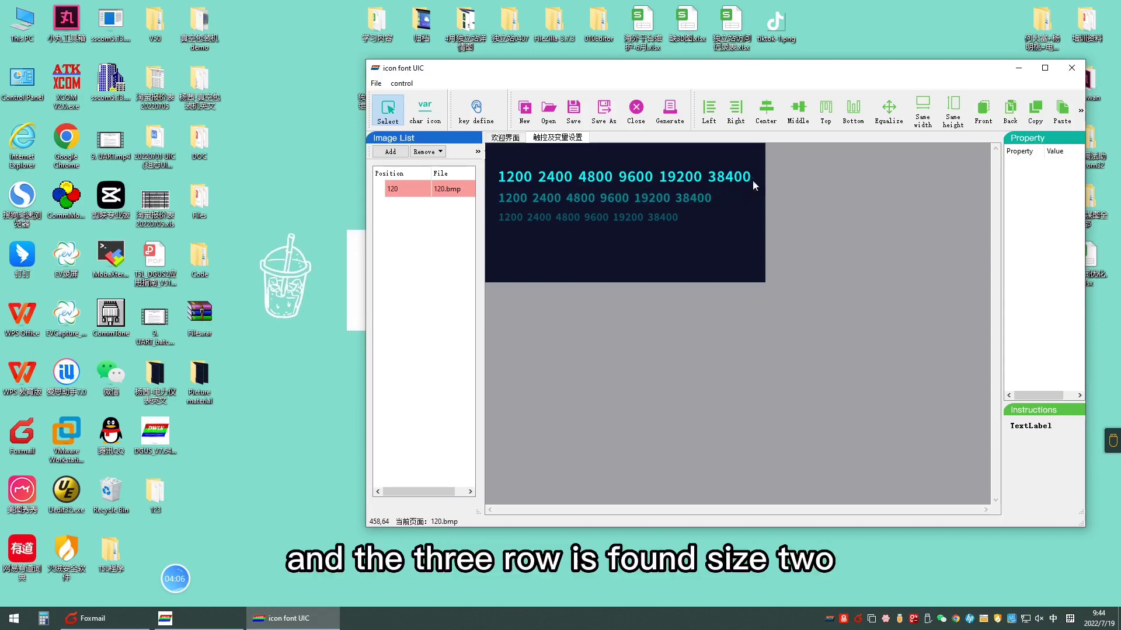
Draw a character icon region over the top-row 1200 value.
click(424, 109)
click(497, 167)
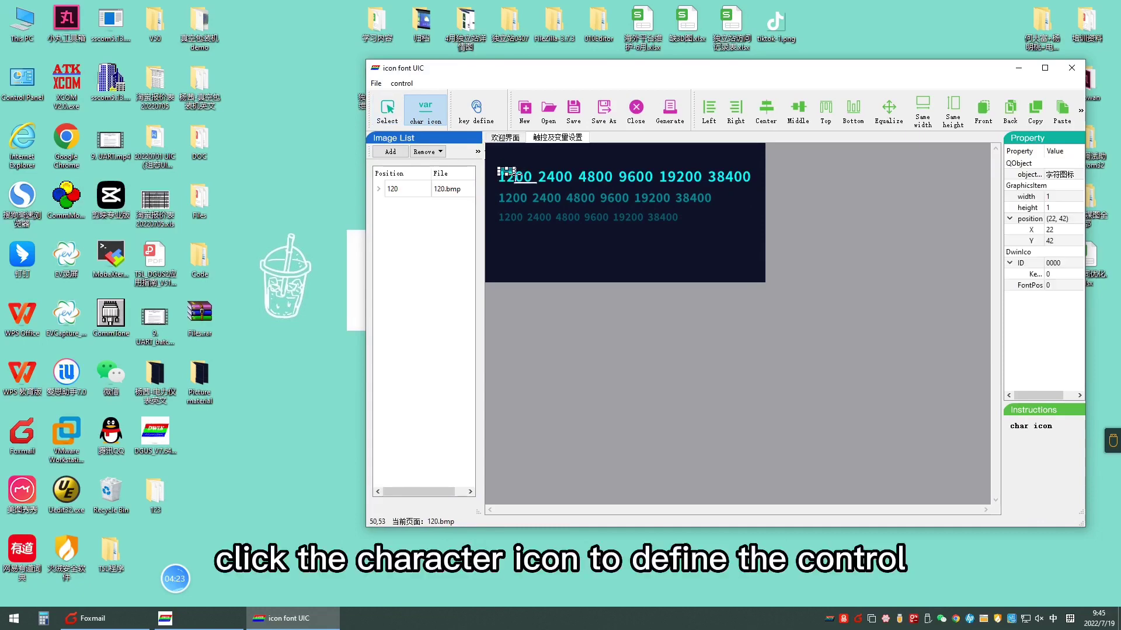
drag(529, 181, 534, 184)
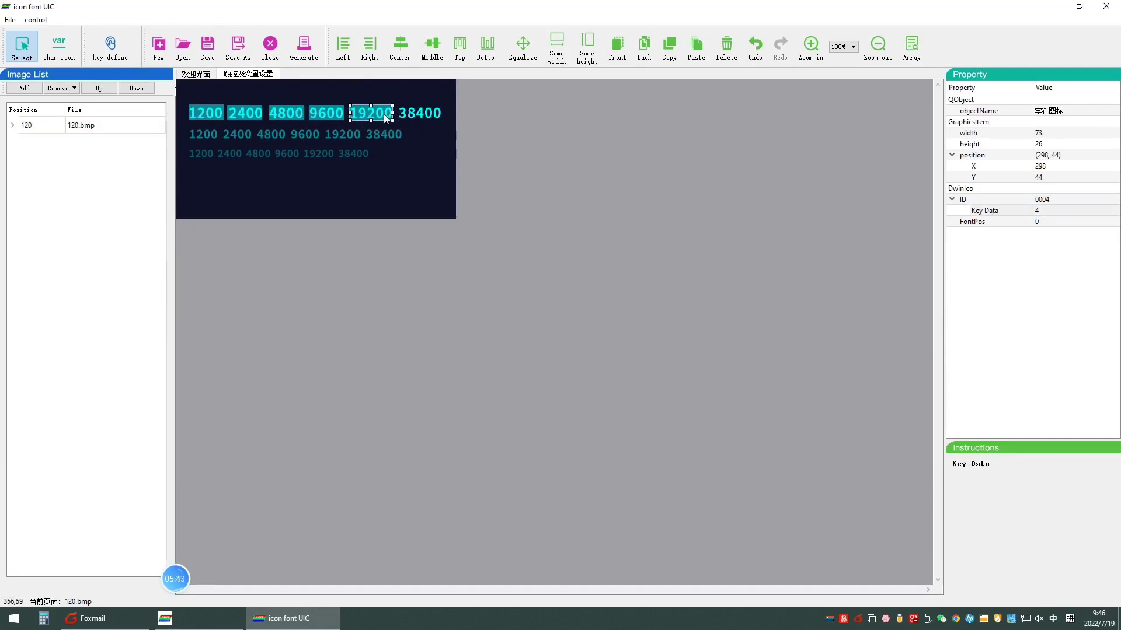
Copy the 1200 region and place the copy over second-row 2400.
click(210, 113)
key(ctrl+c)
key(ctrl+v)
text(1)
key(Return)
drag(208, 137, 311, 135)
text(2)
Paste region copies with key values over second-row 4800, 19200 and 38400.
key(Return)
key(ctrl+v)
text(3)
key(Return)
key(ctrl+v)
drag(208, 138, 363, 133)
text(4)
key(Return)
key(ctrl+v)
drag(208, 138, 402, 134)
Fit a font-position-2 region on third-row 1200, then paste copies for 2400, 4800 and 9600.
click(200, 157)
drag(201, 157, 215, 155)
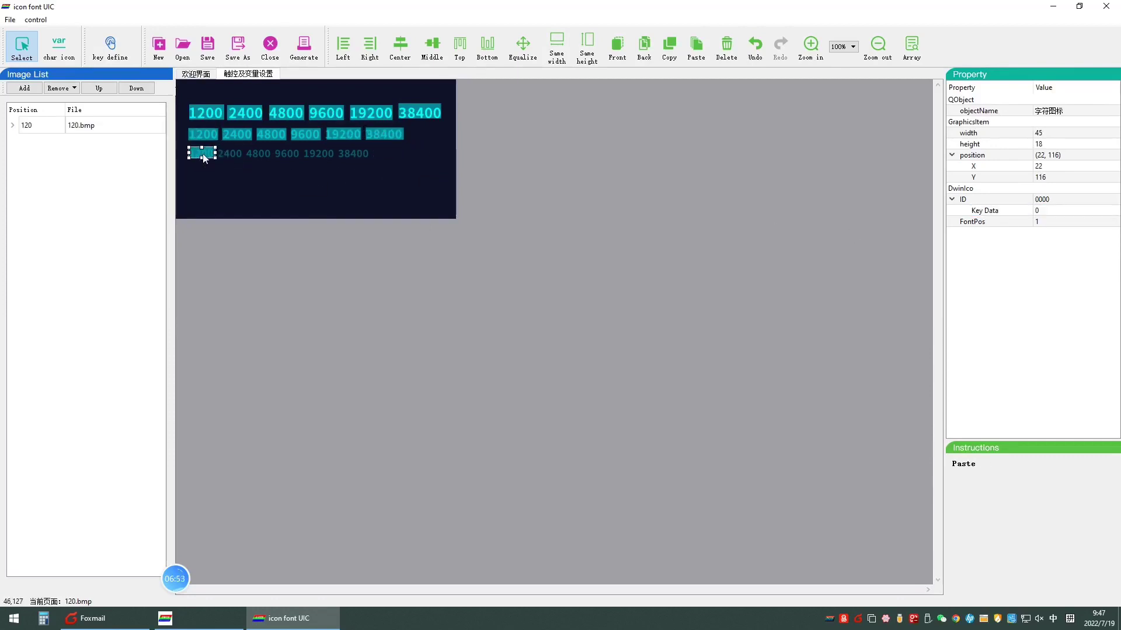
click(1039, 222)
text(2)
key(Return)
key(ctrl+c)
key(ctrl+v)
drag(205, 155, 354, 155)
key(ctrl+v)
click(1049, 211)
key(ctrl+v)
Add the third-row 19200 region, then check the 38400 region sizes.
key(ctrl+v)
click(1081, 212)
key(ctrl+v)
key(ctrl+v)
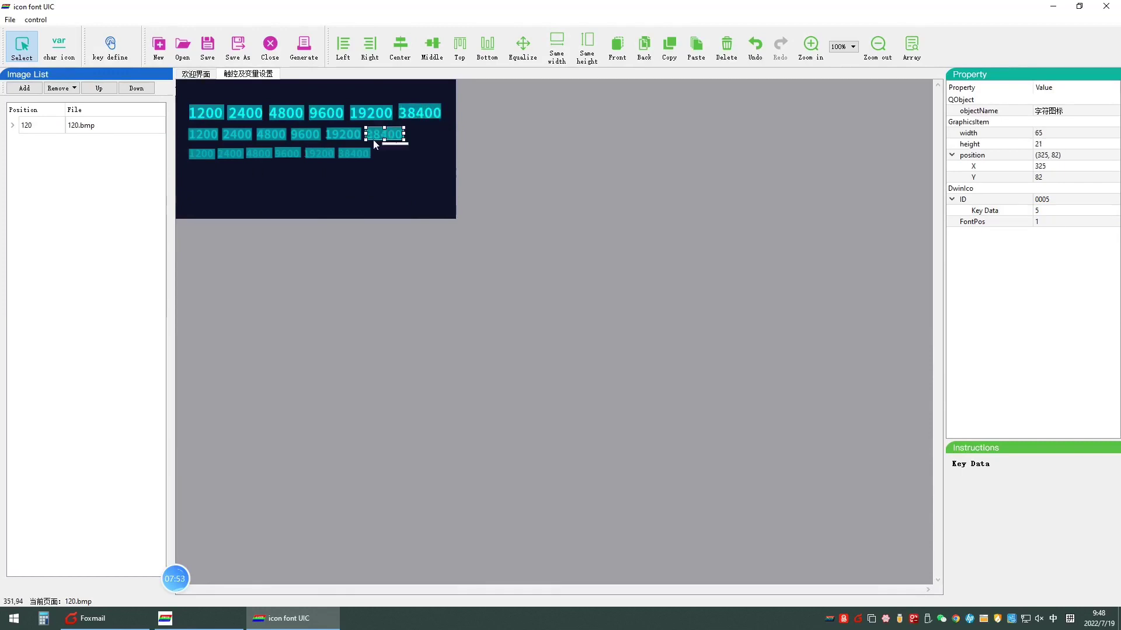
click(195, 74)
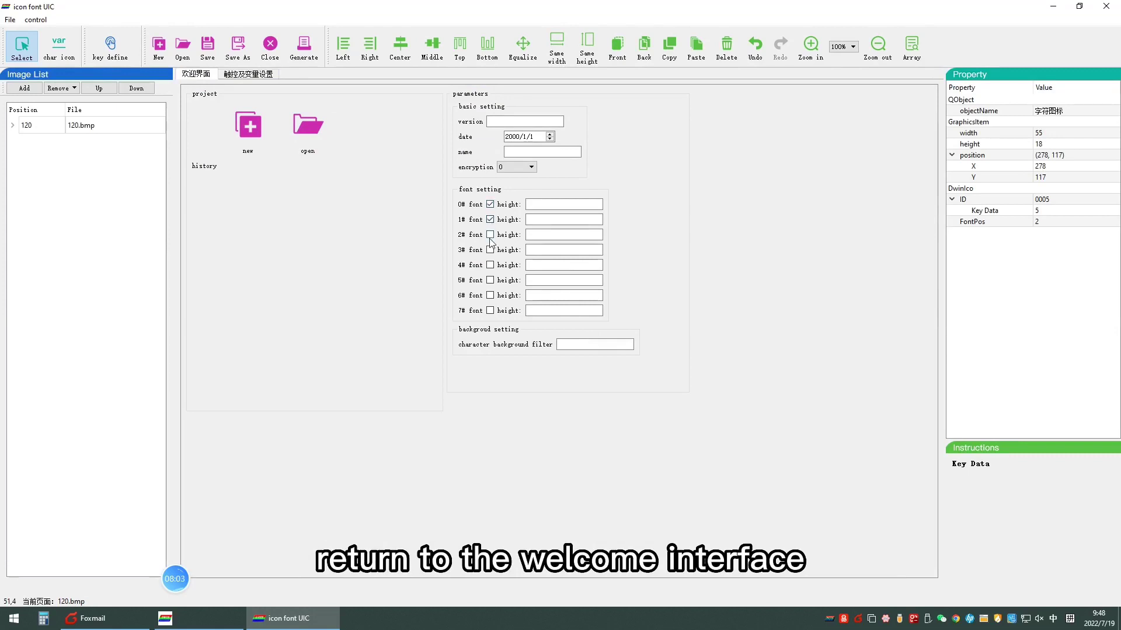
click(247, 73)
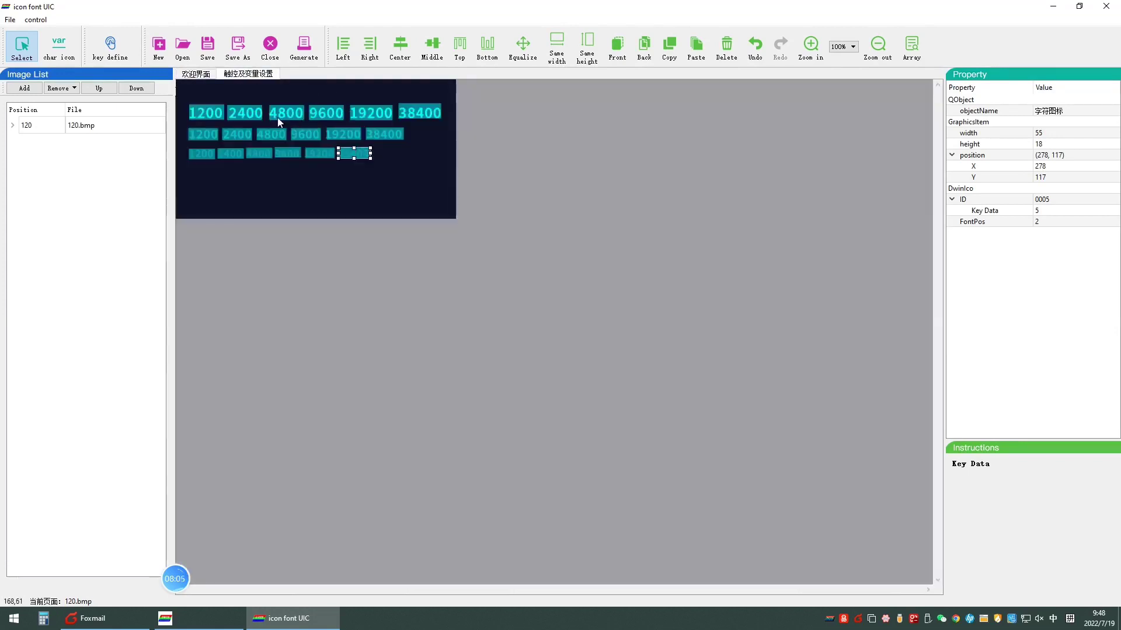
click(430, 115)
click(383, 134)
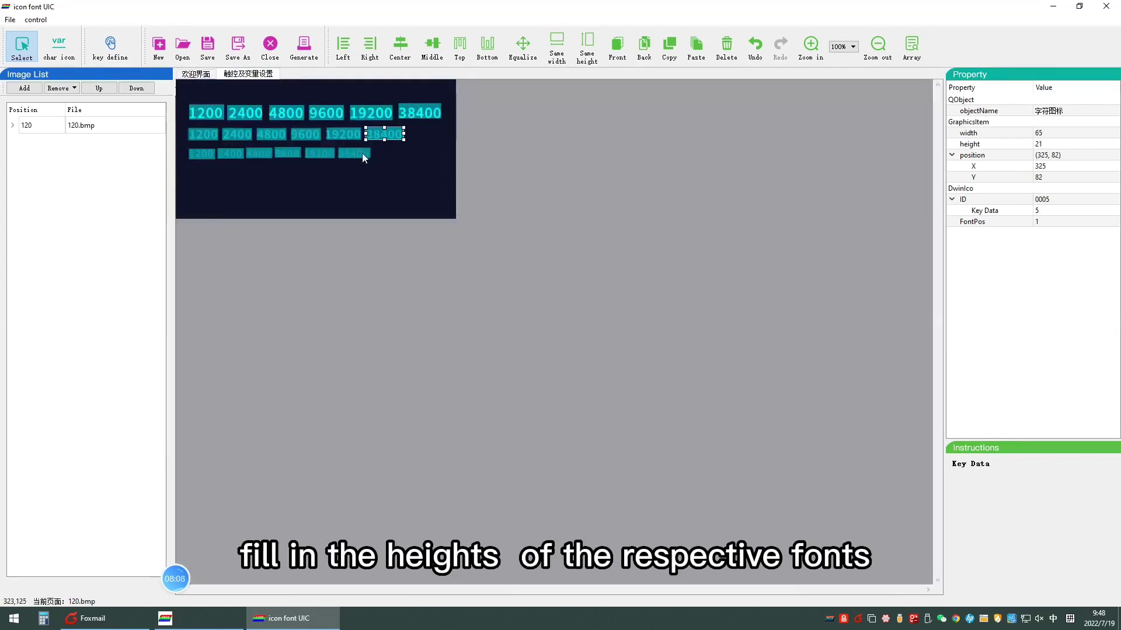
click(362, 153)
Set font heights 26, 21 and 18 and background filter 40 on the 欢迎界面 tab.
click(195, 75)
click(557, 204)
text(26)
click(540, 219)
text(21)
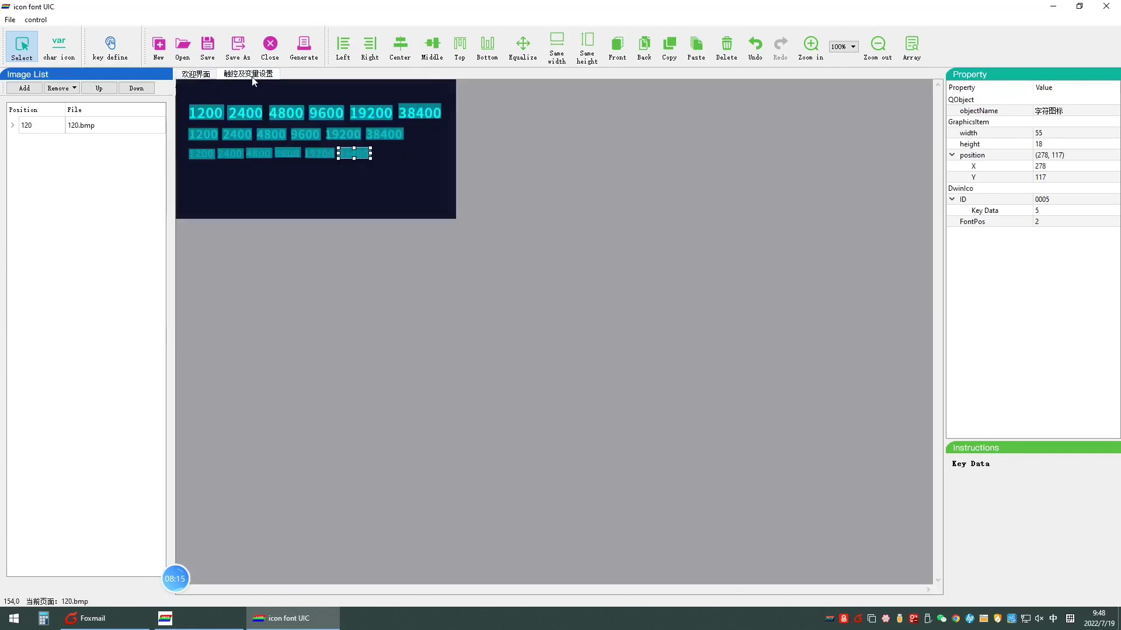
click(248, 74)
click(196, 73)
click(588, 344)
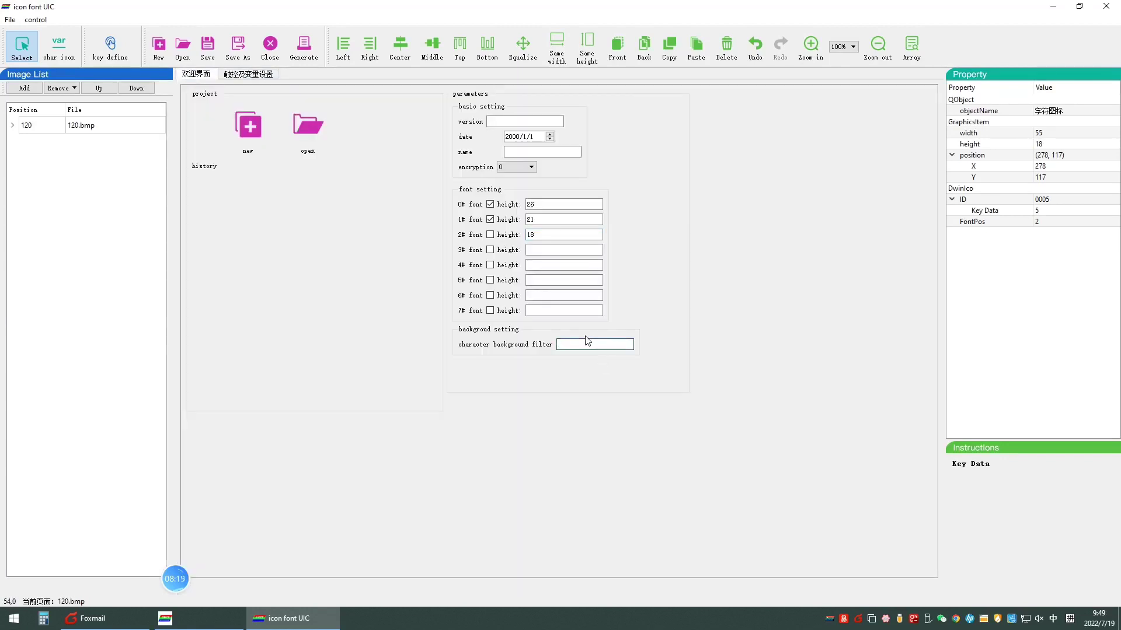
text(40)
Generate the baud-rate icon font and save it as 120.UIC.
click(303, 48)
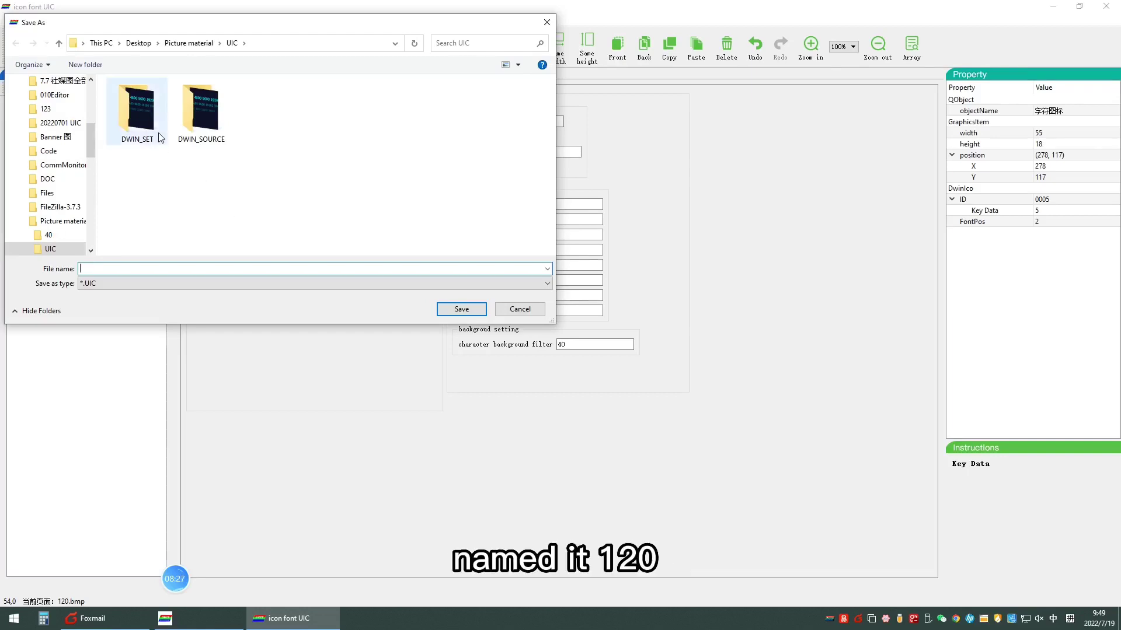
text(120)
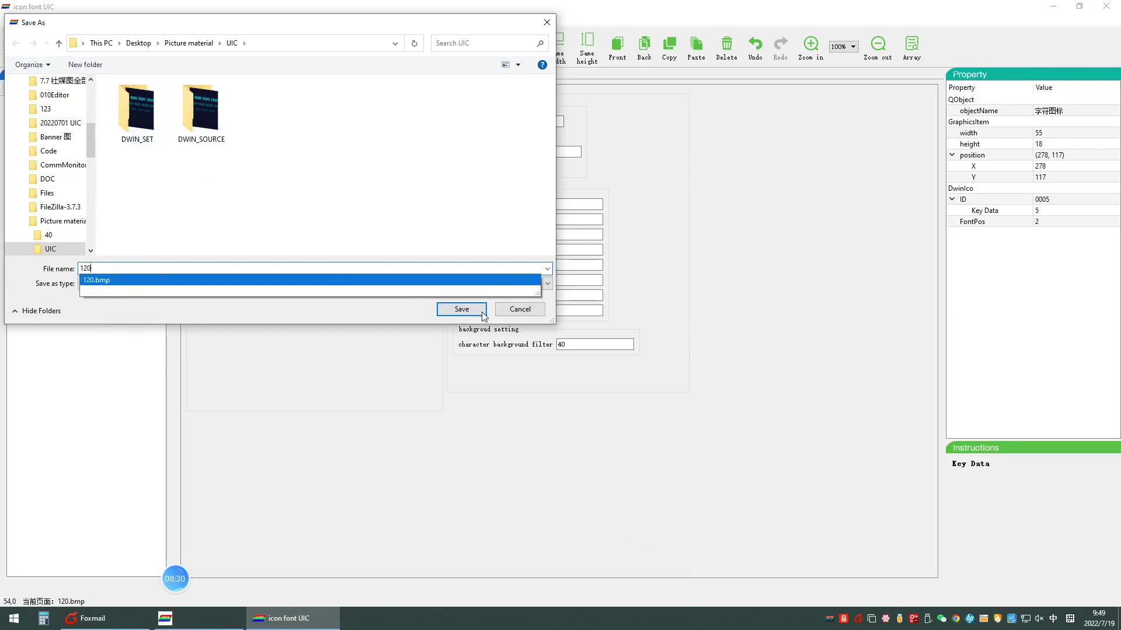
click(462, 309)
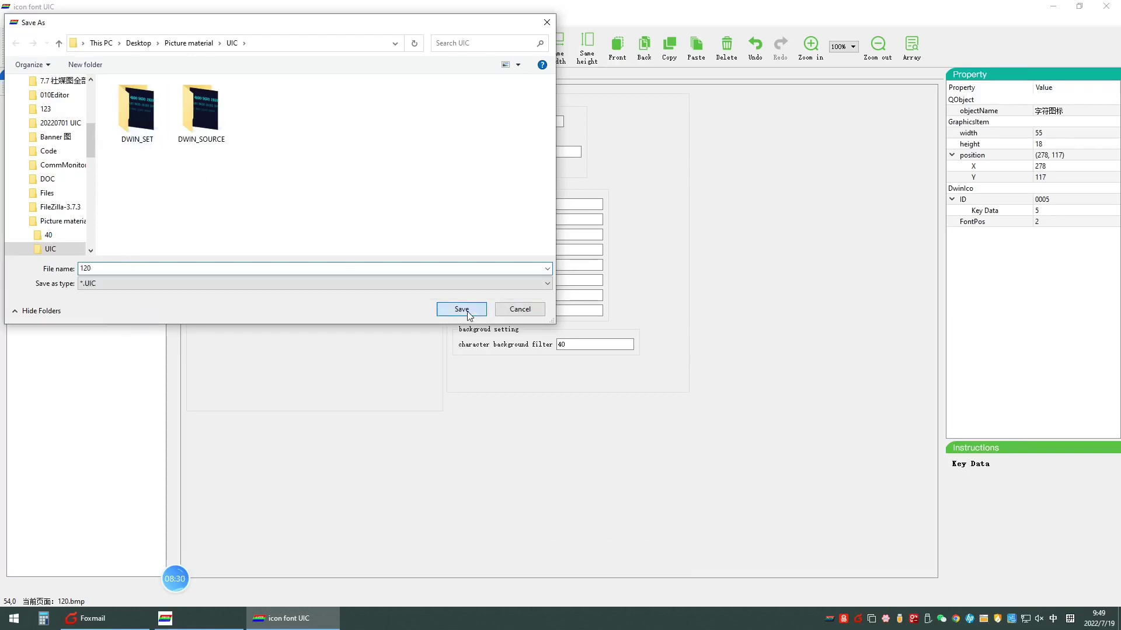
click(578, 323)
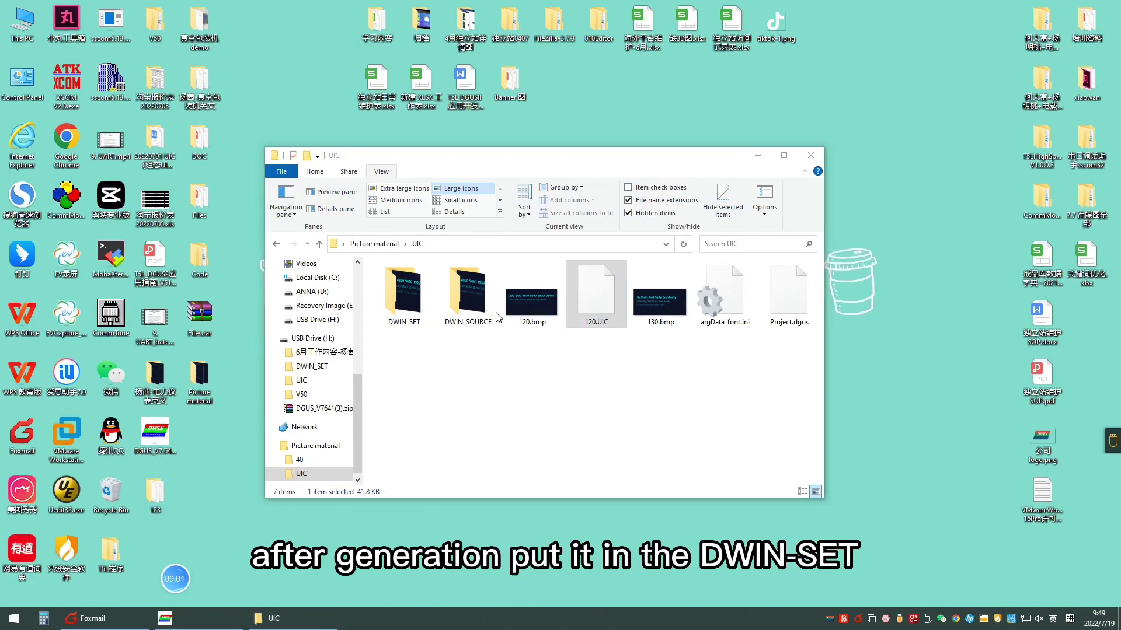
Paste 120.UIC into project 123's DWIN_SET folder and close that window.
double_click(154, 492)
click(429, 298)
double_click(430, 300)
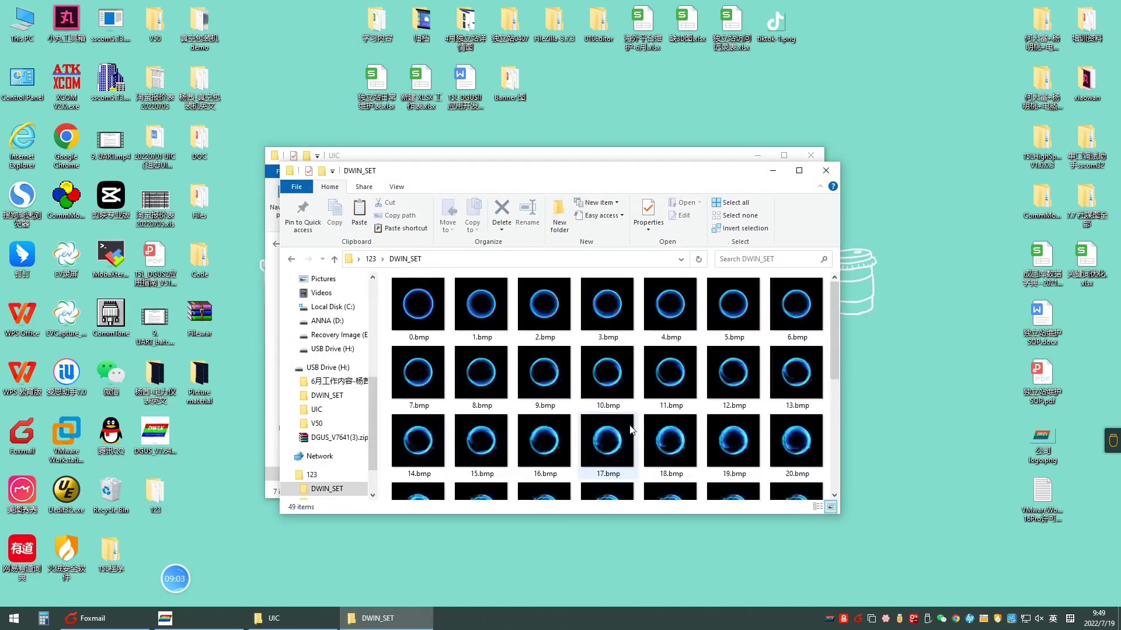
scroll(643, 410, down, 5)
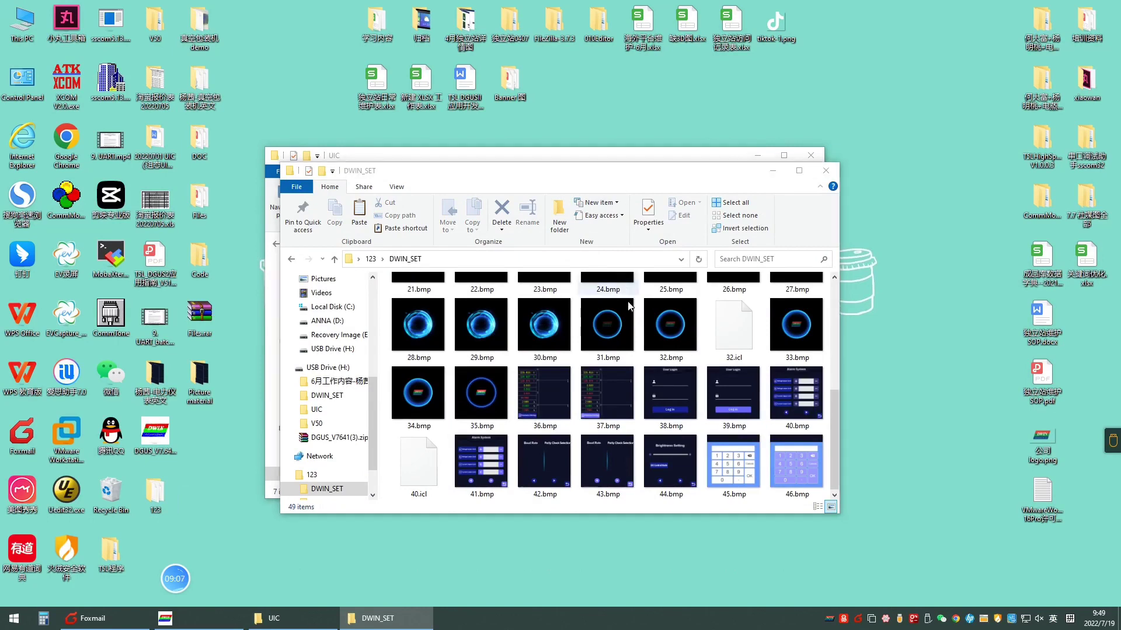
key(ctrl+v)
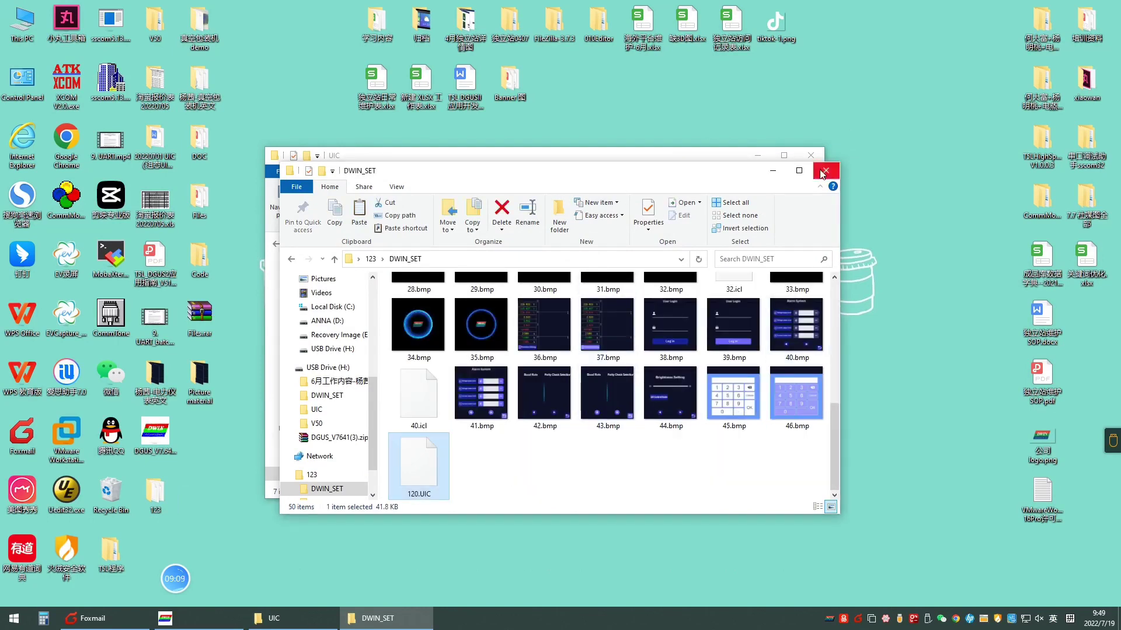
click(819, 169)
click(660, 298)
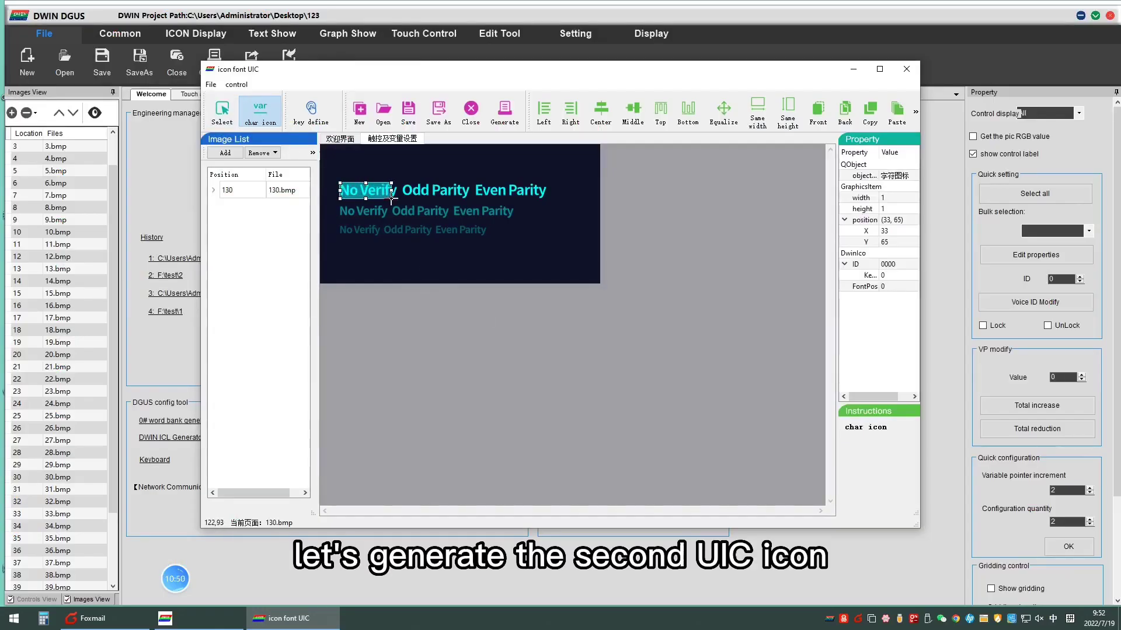
Place char-icon regions over Odd Parity, Even Parity and the second-row No Verify.
key(ctrl+v)
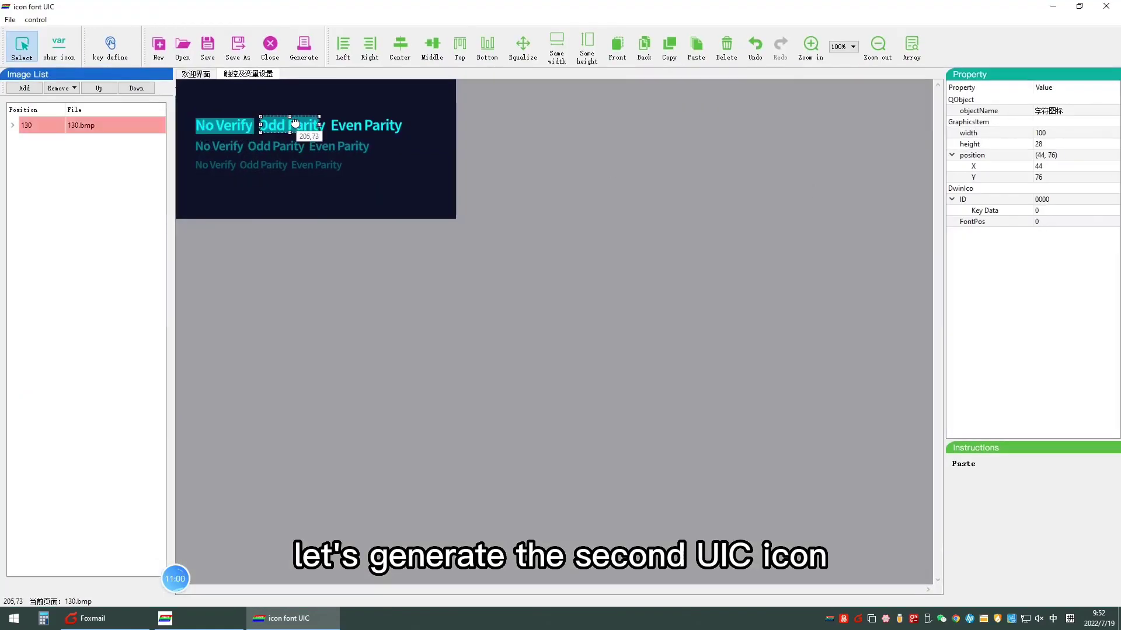
click(366, 125)
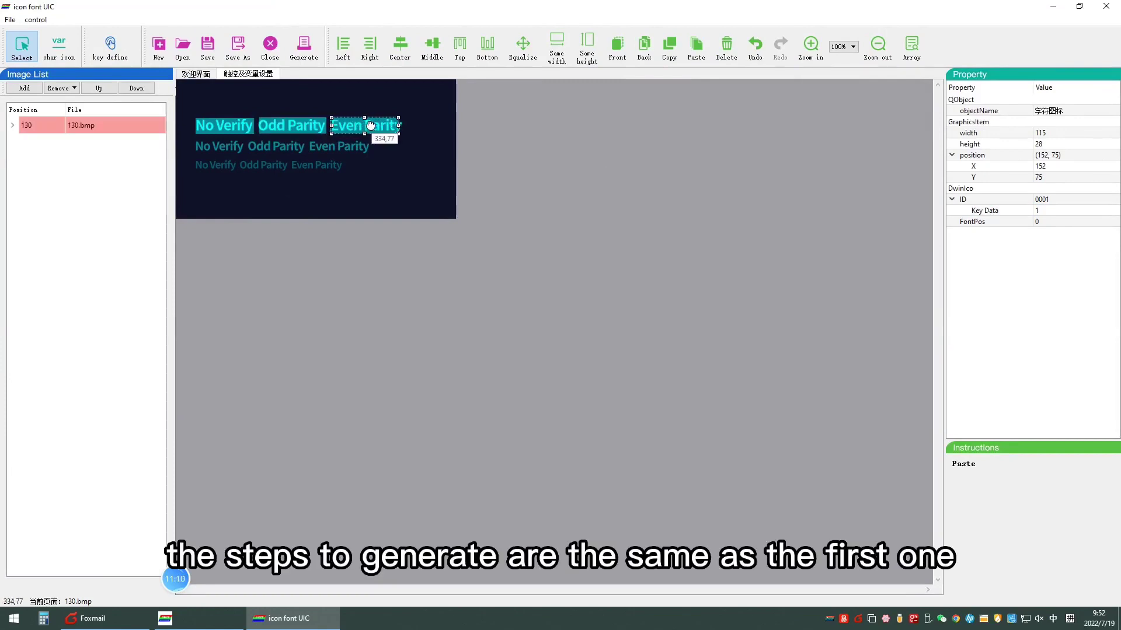
click(230, 126)
key(ctrl+v)
mouse_move(231, 125)
mouse_down()
mouse_move(246, 146)
mouse_move(373, 152)
mouse_up()
Add regions over the third-row No Verify, Odd Parity and Even Parity labels with key values.
key(ctrl+v)
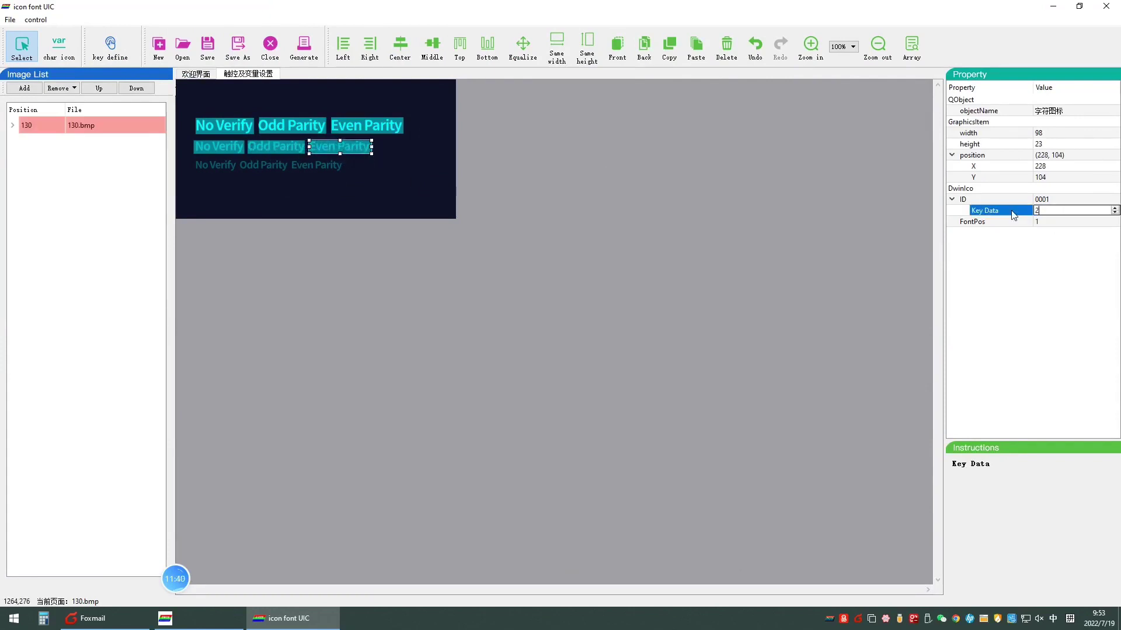
click(221, 150)
key(ctrl+c)
key(ctrl+v)
mouse_move(221, 150)
mouse_down()
mouse_move(222, 169)
mouse_move(335, 167)
mouse_up()
key(ctrl+v)
key(ctrl+v)
click(1051, 210)
click(366, 125)
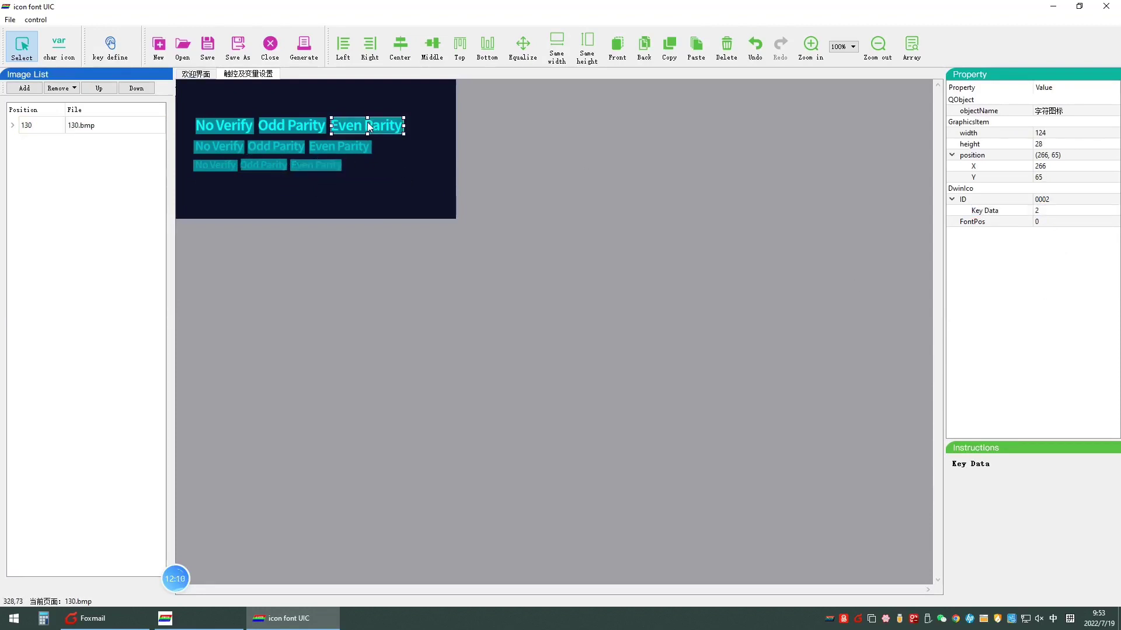
click(323, 166)
Set font heights 28, 23 and 20, generate the parity icon file, and close the tool.
click(195, 74)
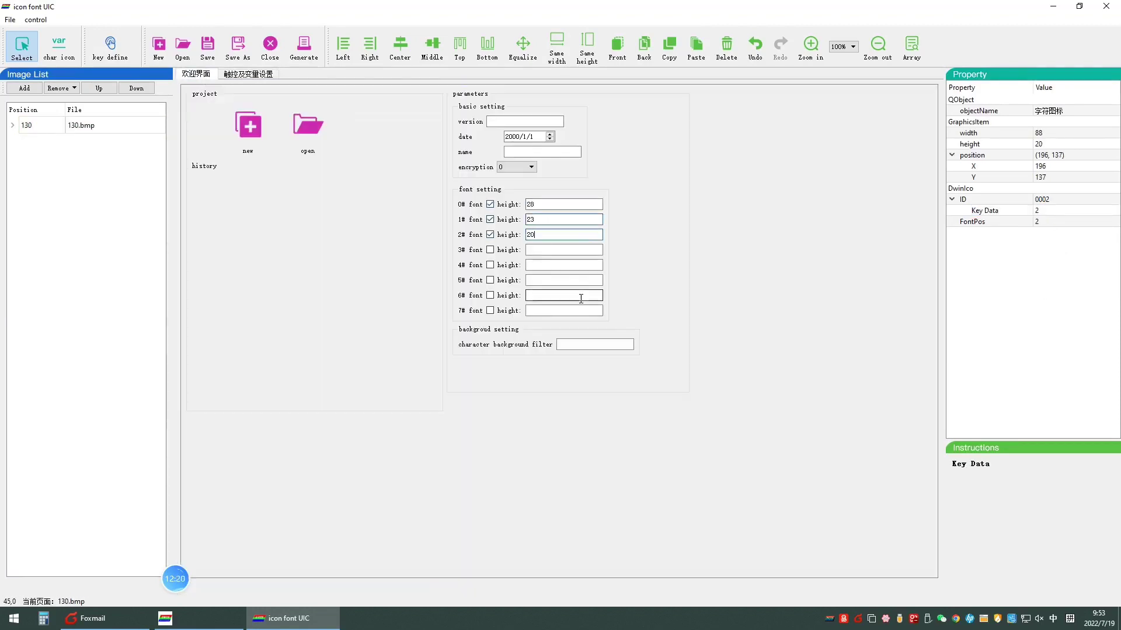
text(40)
click(302, 48)
text(Project)
key(Return)
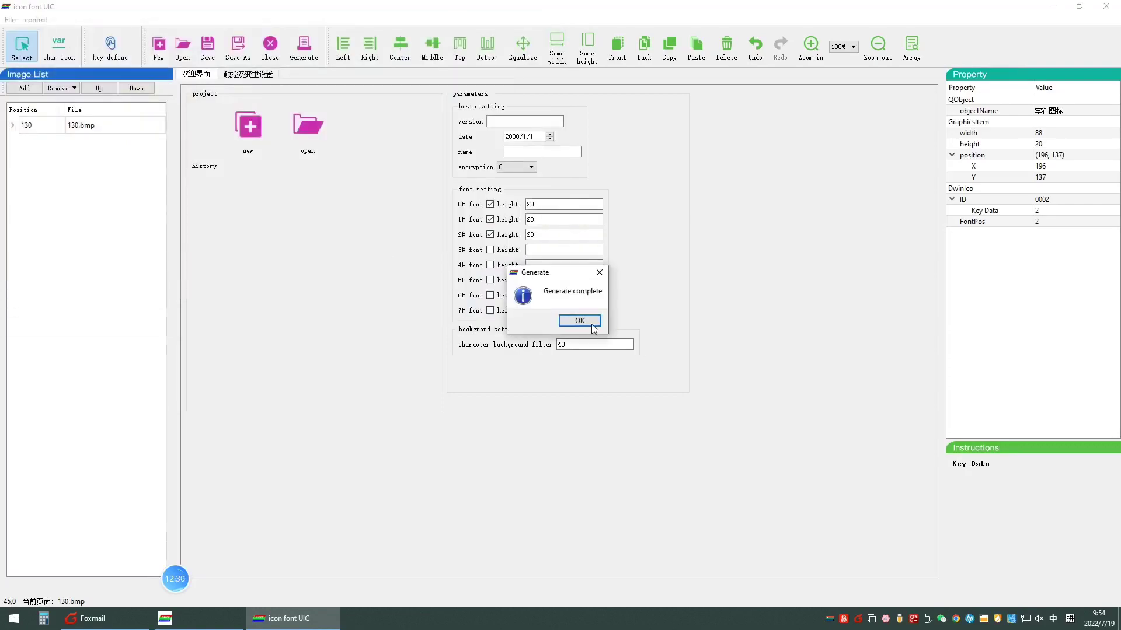
key(Return)
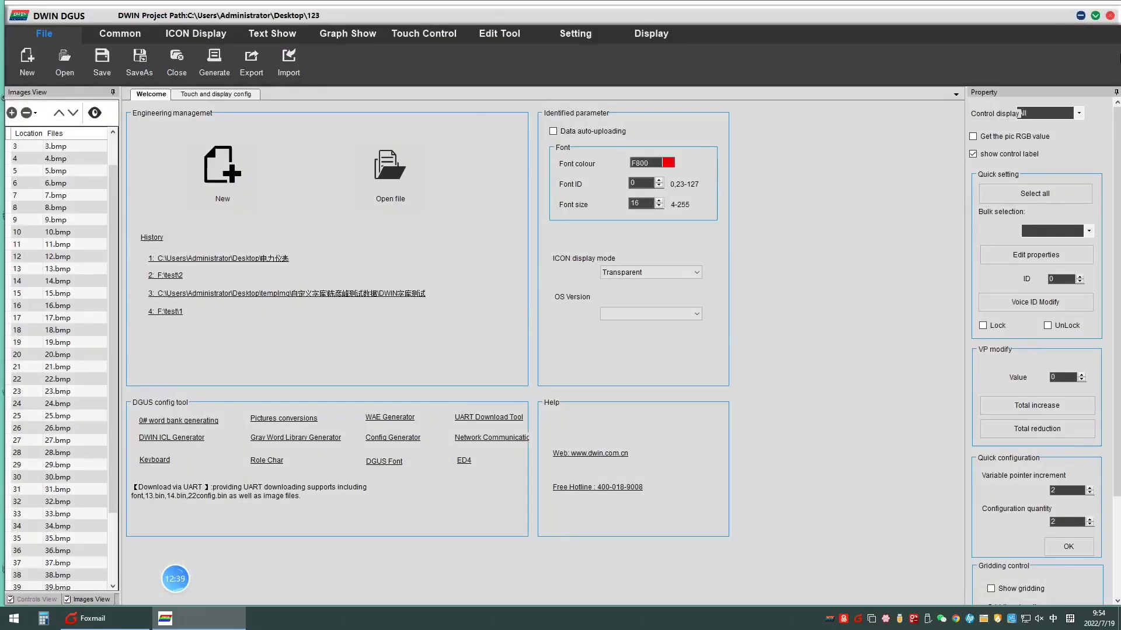
click(1080, 16)
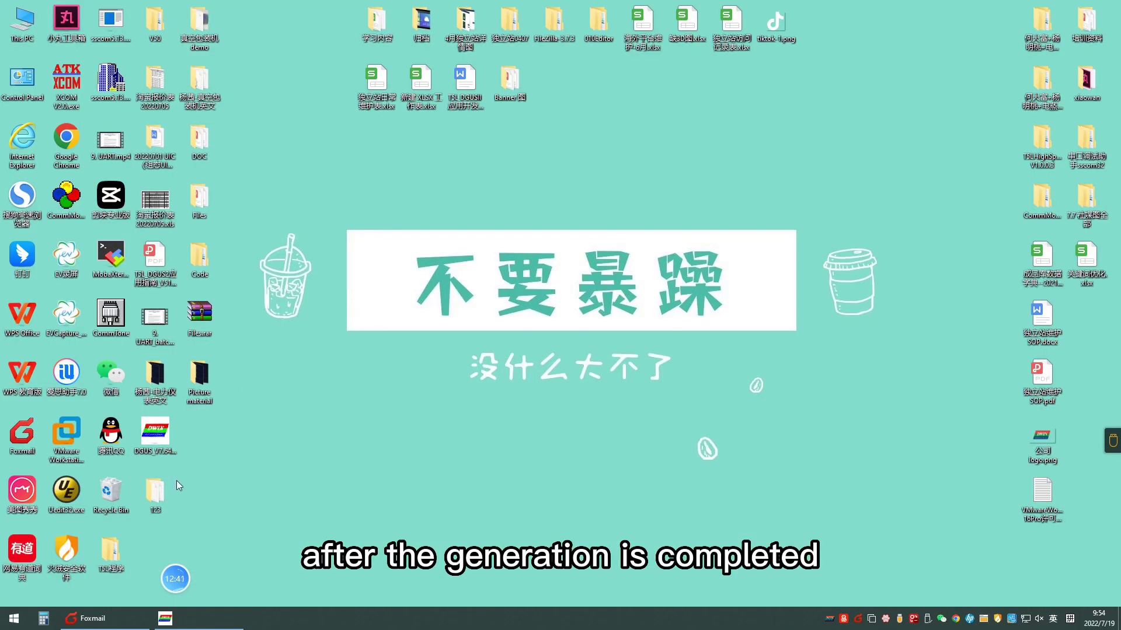
Copy 130.UIC from Picture material's UIC folder into project 123's DWIN_SET folder.
double_click(197, 386)
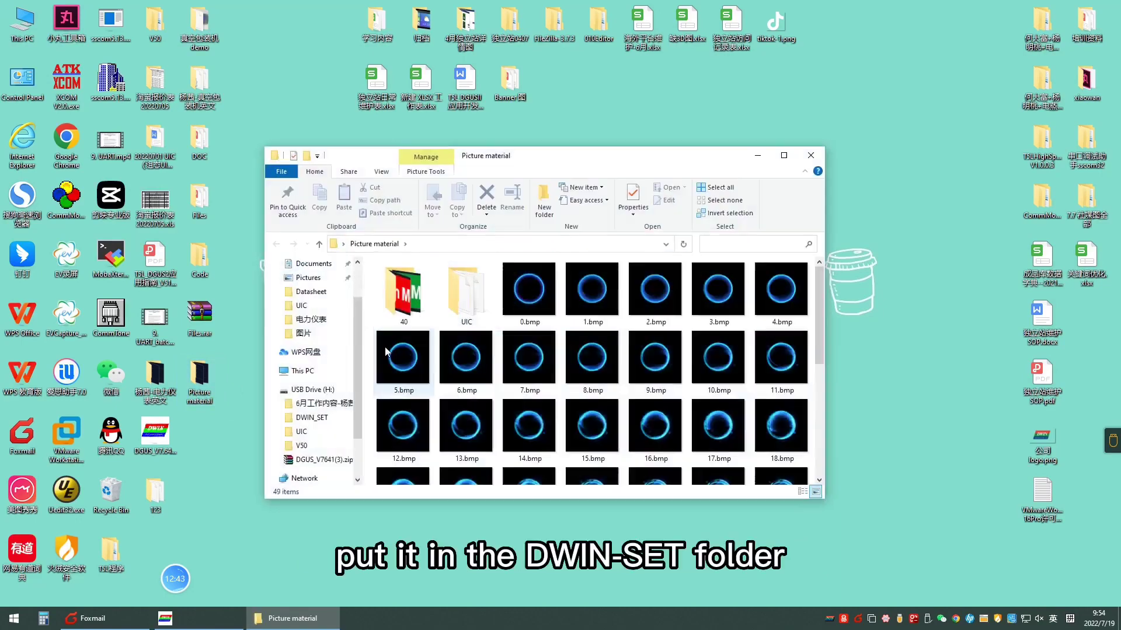
double_click(477, 301)
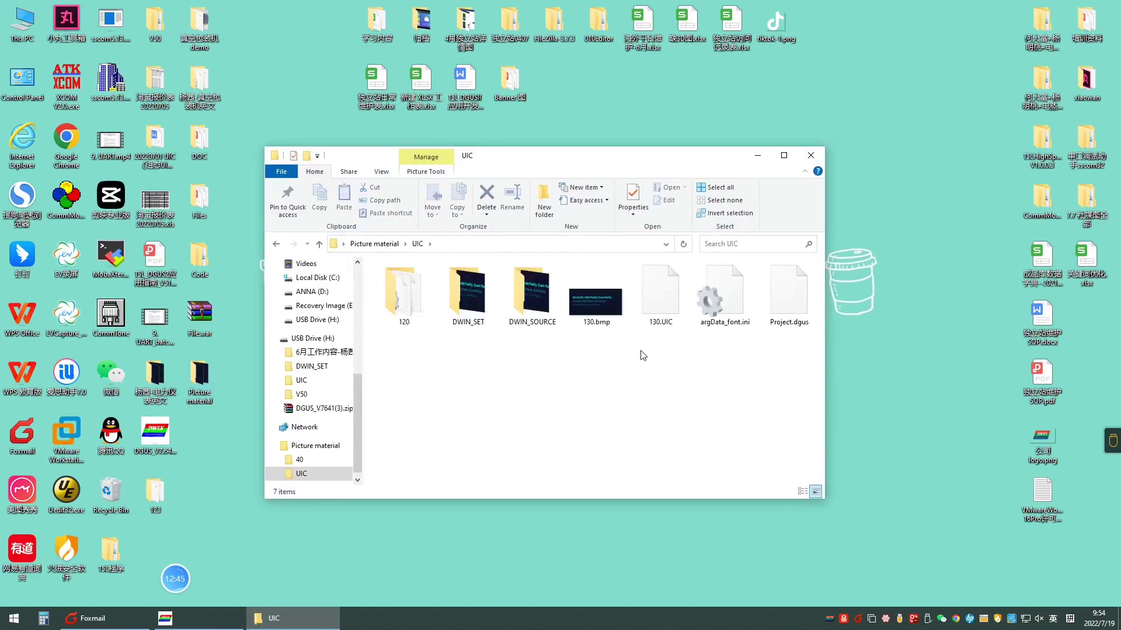
click(662, 303)
click(810, 155)
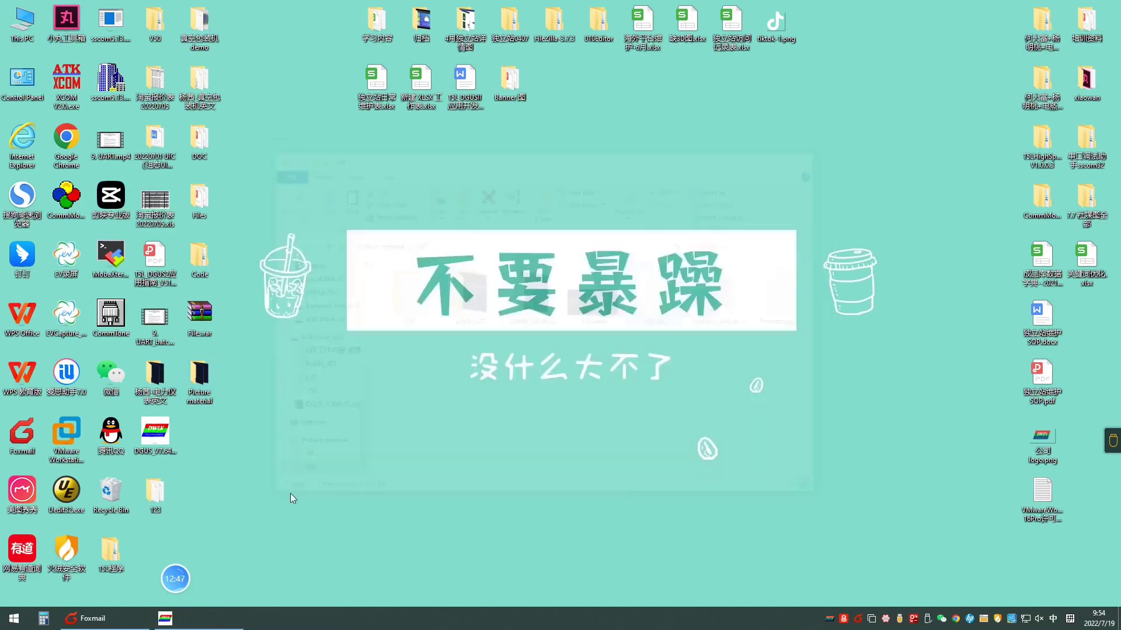
double_click(158, 493)
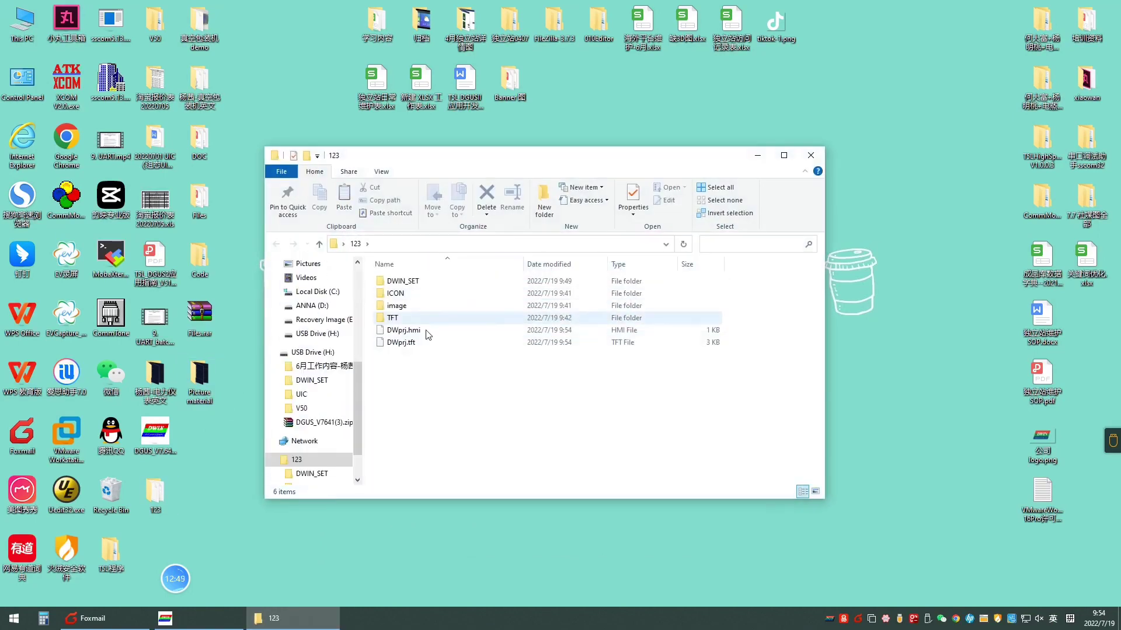
double_click(403, 282)
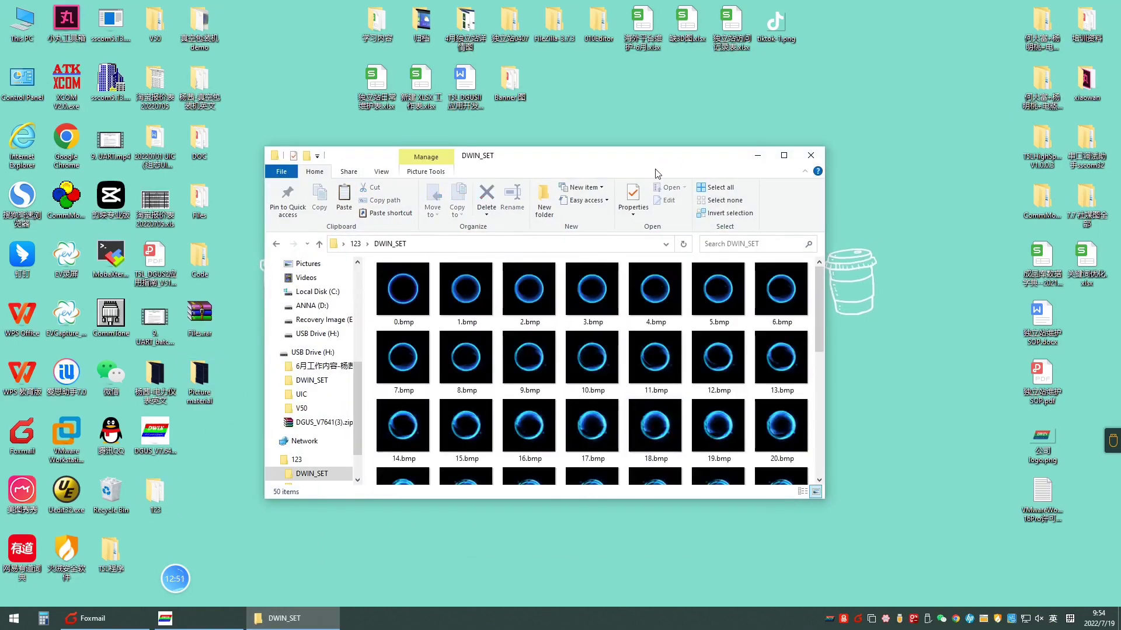
key(ctrl+v)
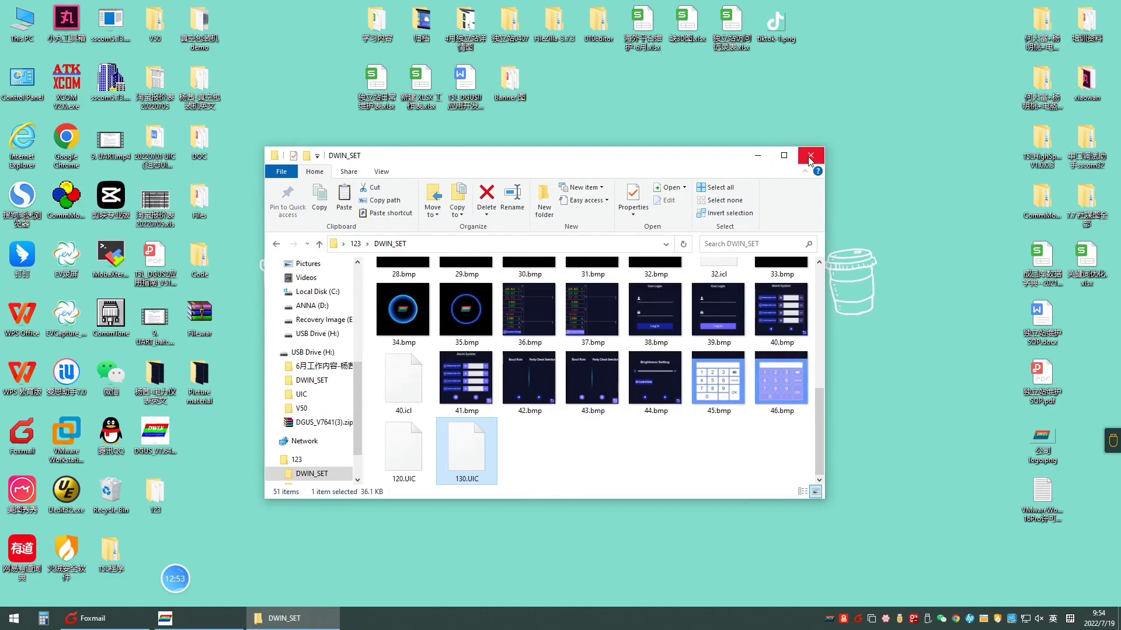
click(810, 159)
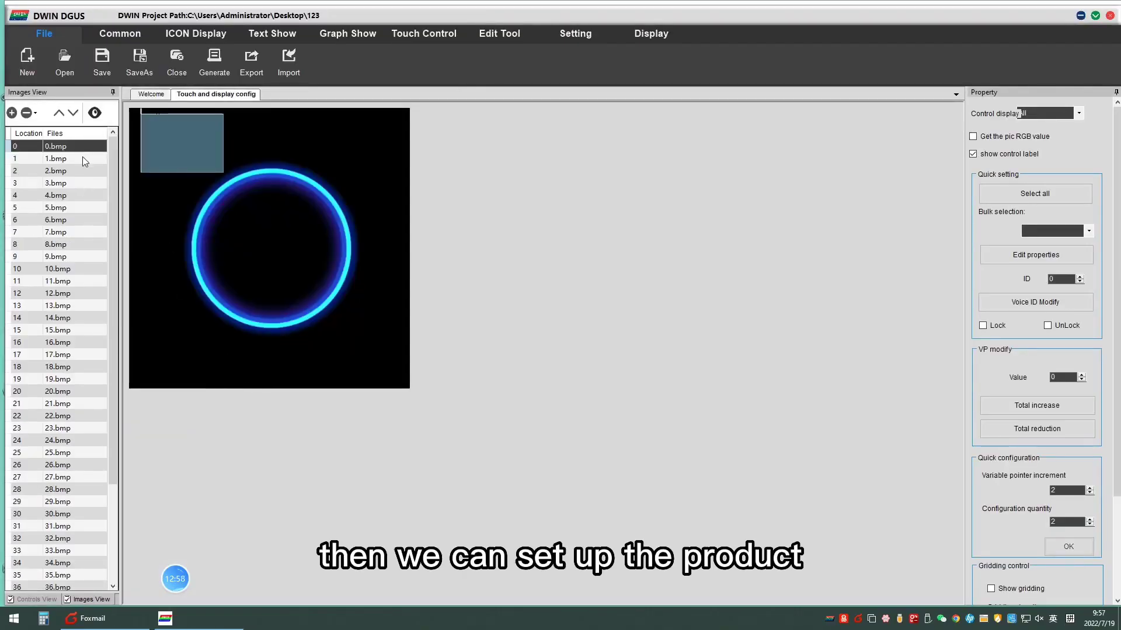
Browse the page images from 36.bmp onward, then settle on the Baud Rate page 42.bmp.
click(162, 147)
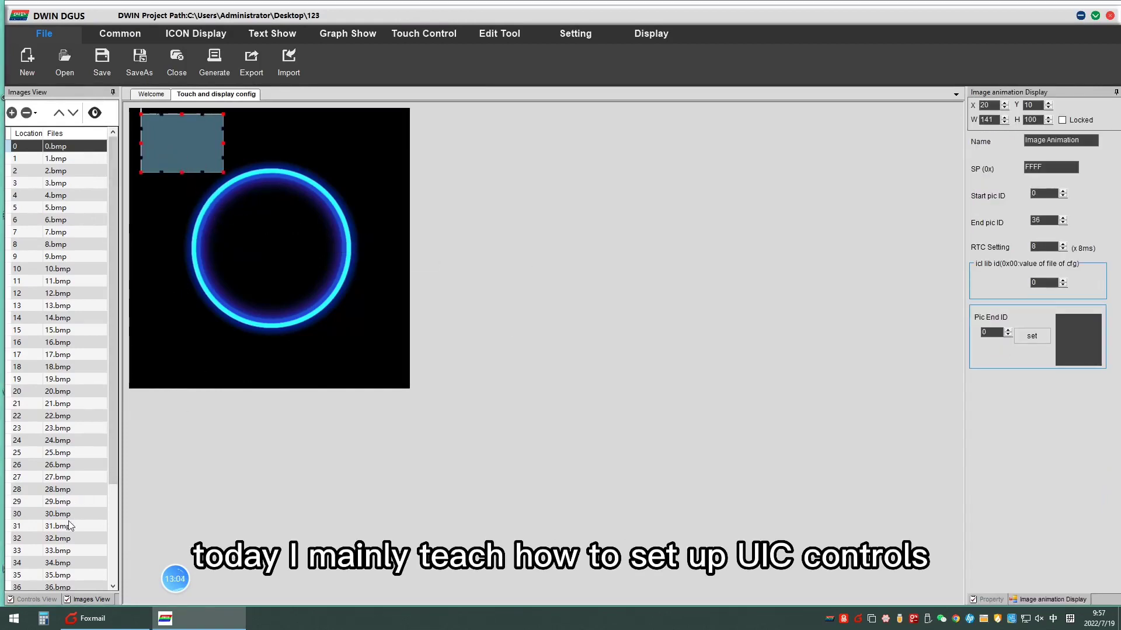
click(59, 587)
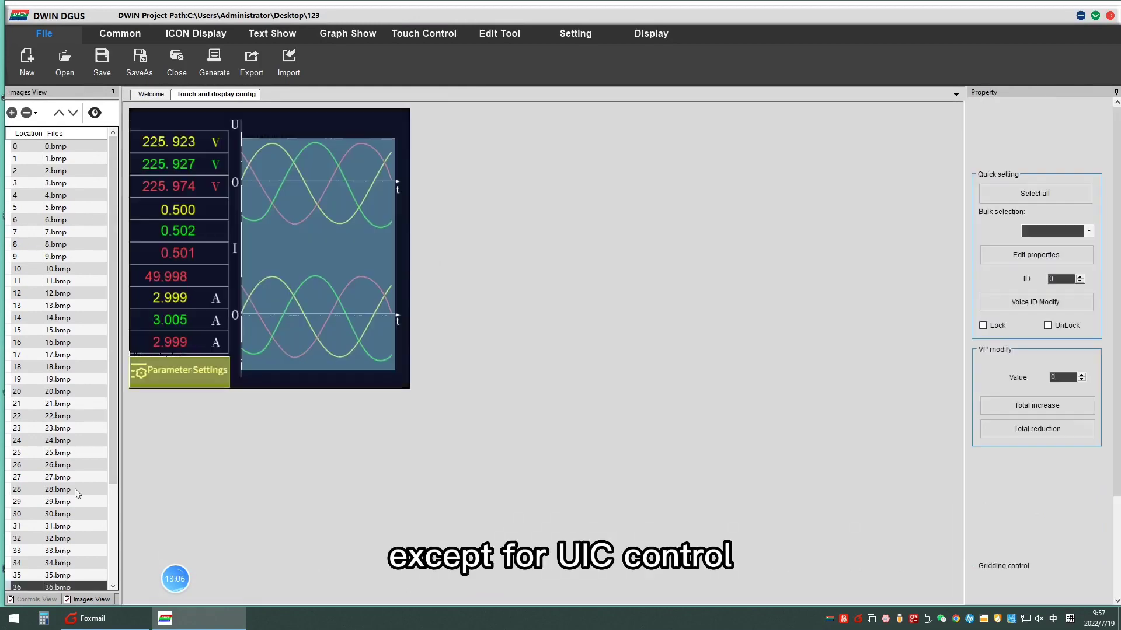
scroll(57, 490, down, 4)
key(Down)
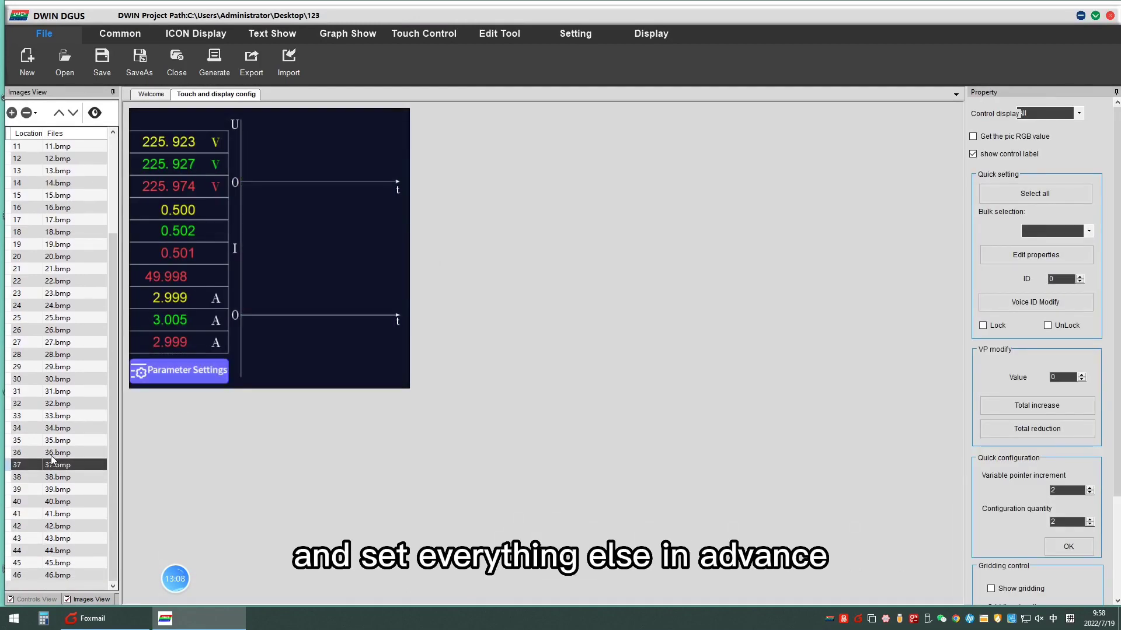
key(Down)
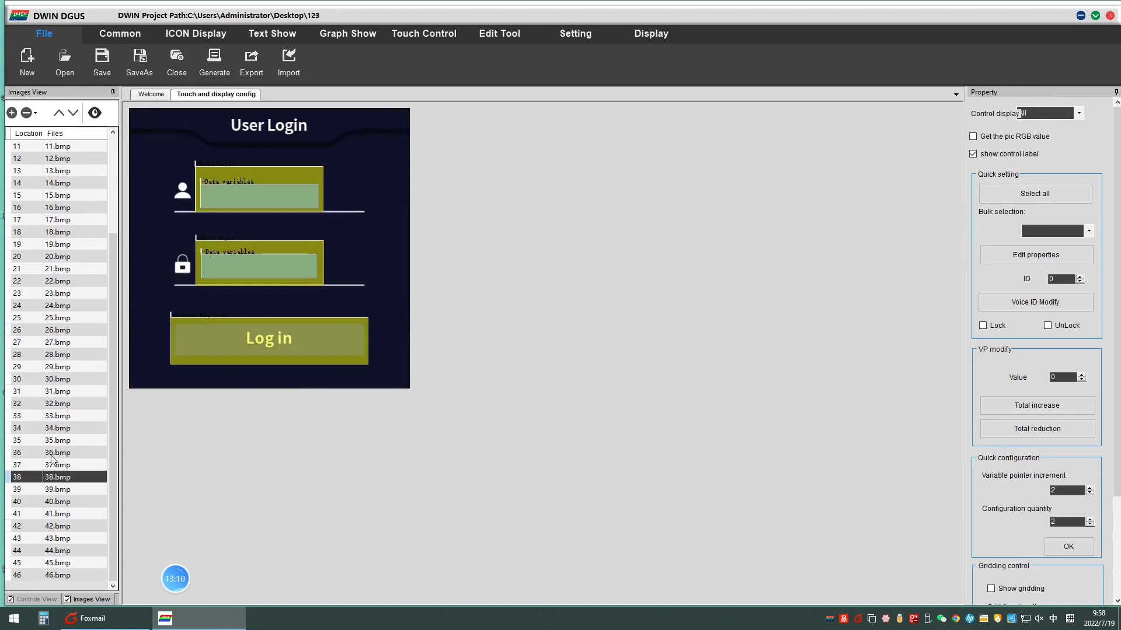
key(Down)
key(Down)
key(Down)
key(Down)
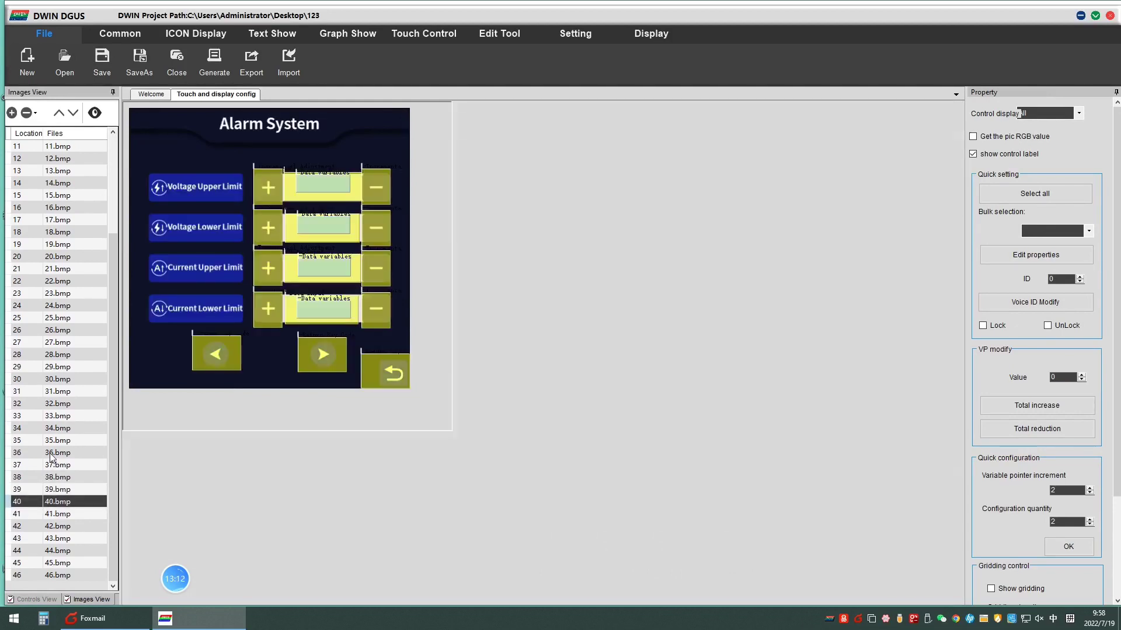
key(Down)
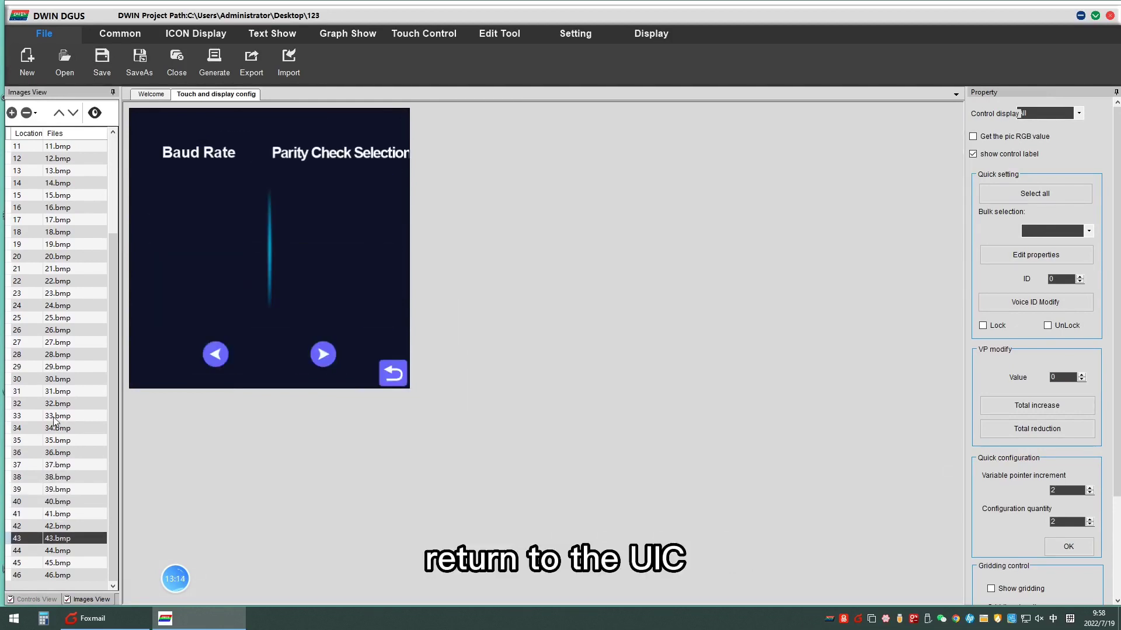
key(Up)
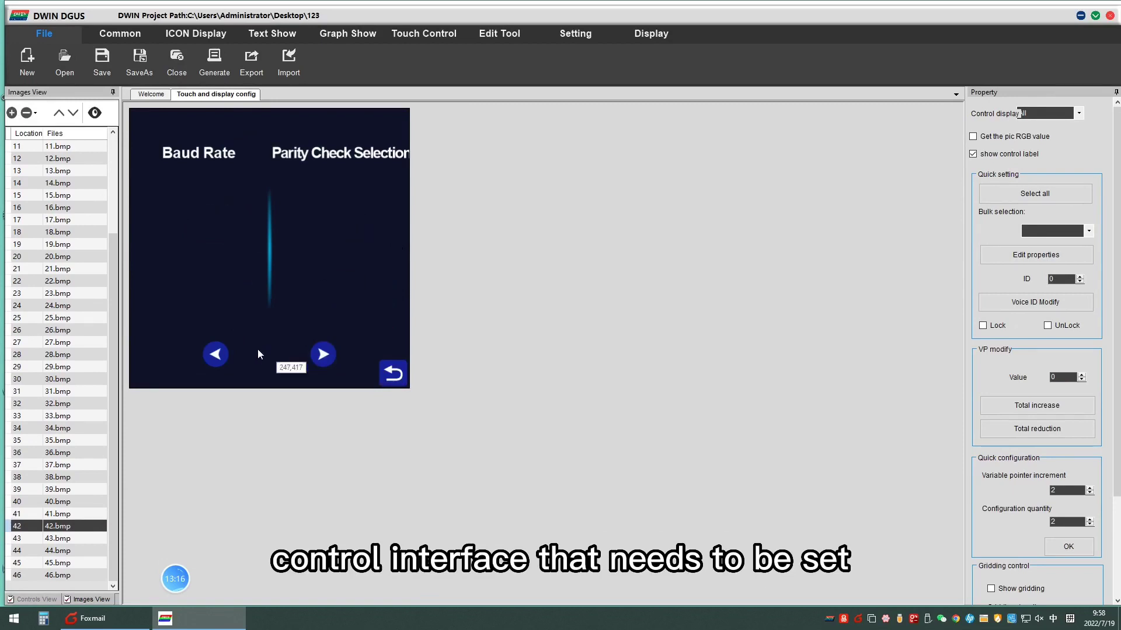
Draw an incremental adjustment area under Baud Rate on VP 1030, set to ++ with Cycle.
click(424, 34)
click(114, 62)
drag(149, 163, 263, 234)
text(1030)
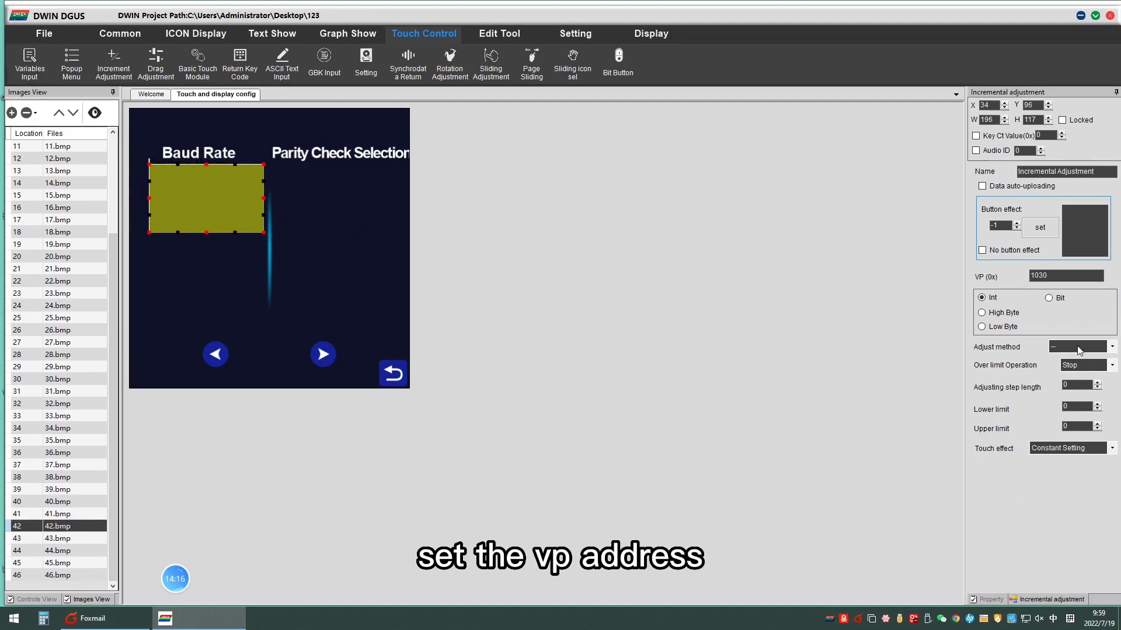
click(1078, 349)
click(1082, 371)
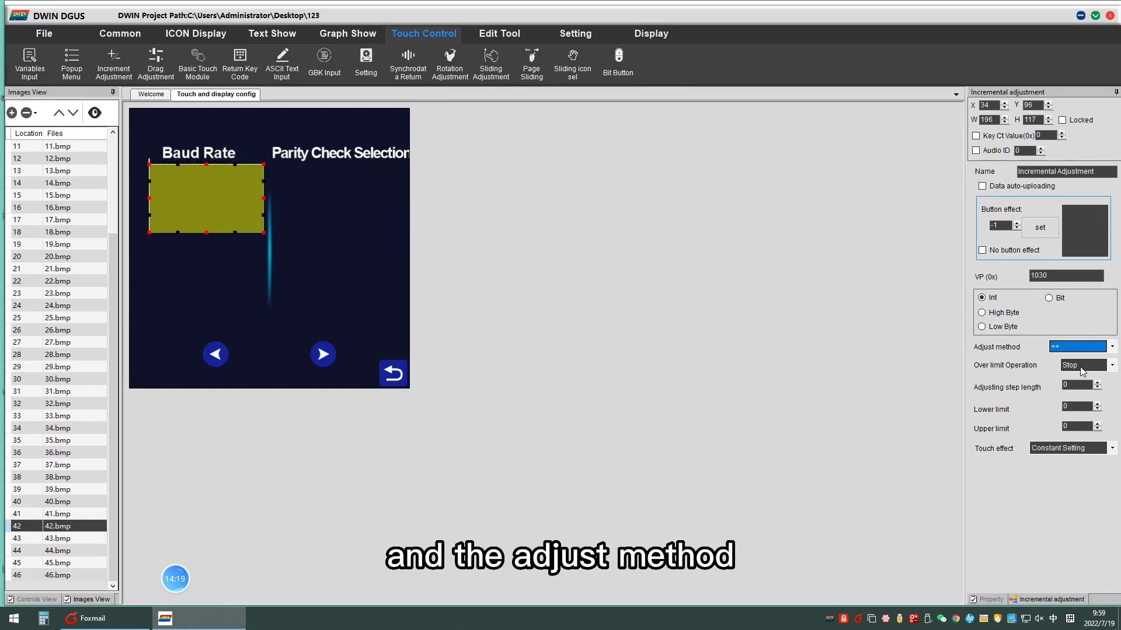
click(1081, 367)
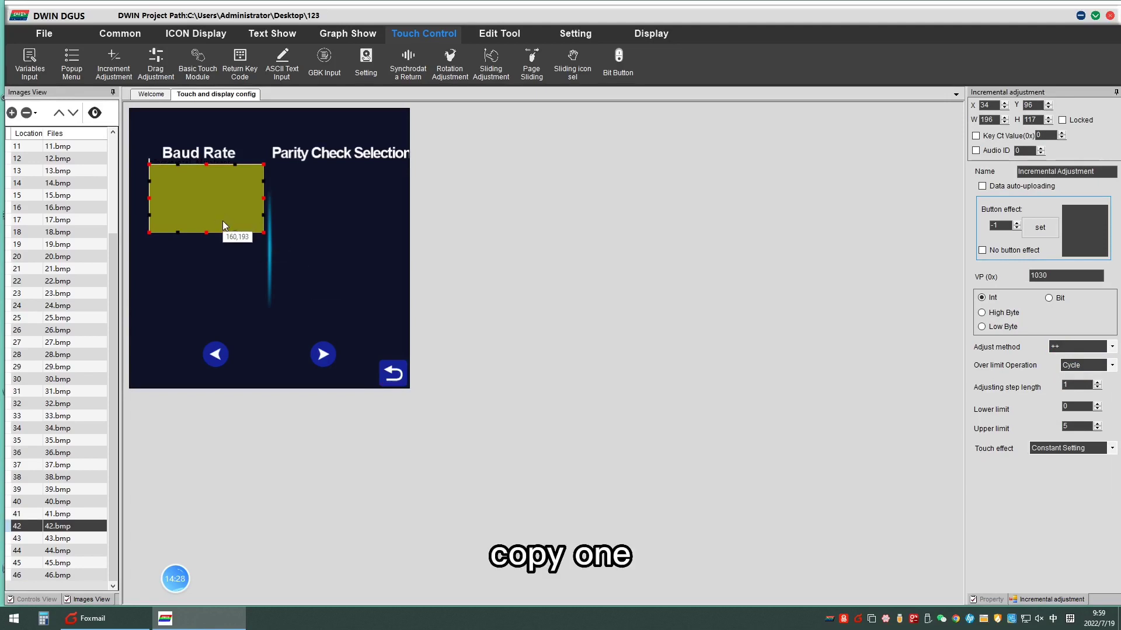
Duplicate the adjustment area below the original and set the copy to decrement (--).
key(ctrl+c)
key(ctrl+v)
drag(222, 226, 214, 292)
click(1082, 346)
click(1075, 375)
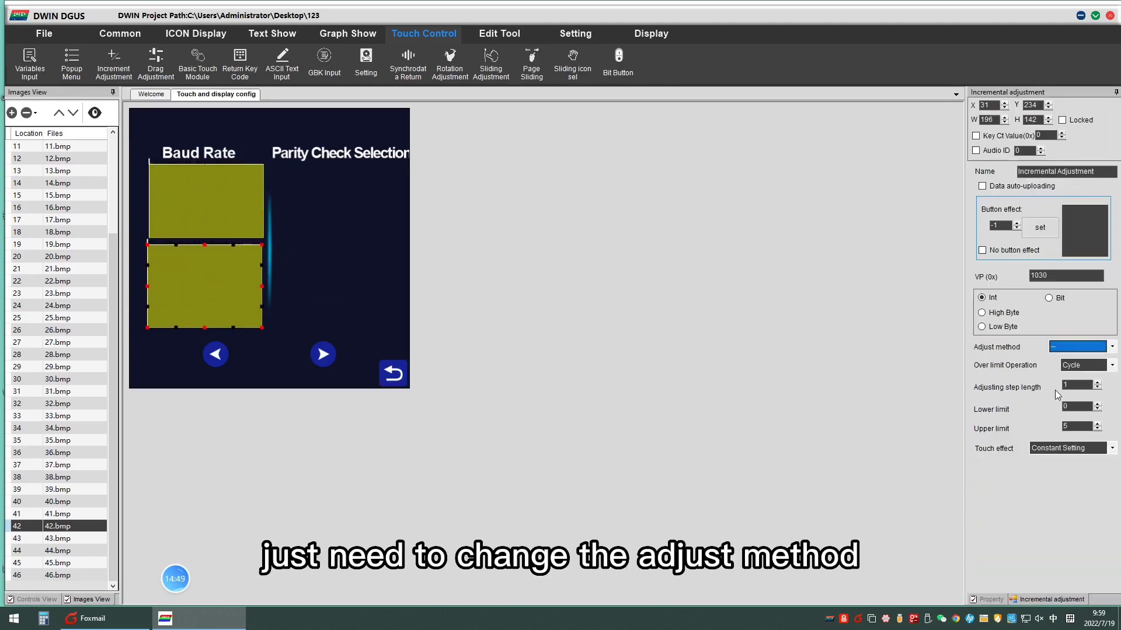
click(289, 205)
click(267, 36)
Add a VP 1030 roller character display: VP Corresponding, 5 lines, library 120, window height 50.
click(270, 62)
drag(156, 168, 259, 327)
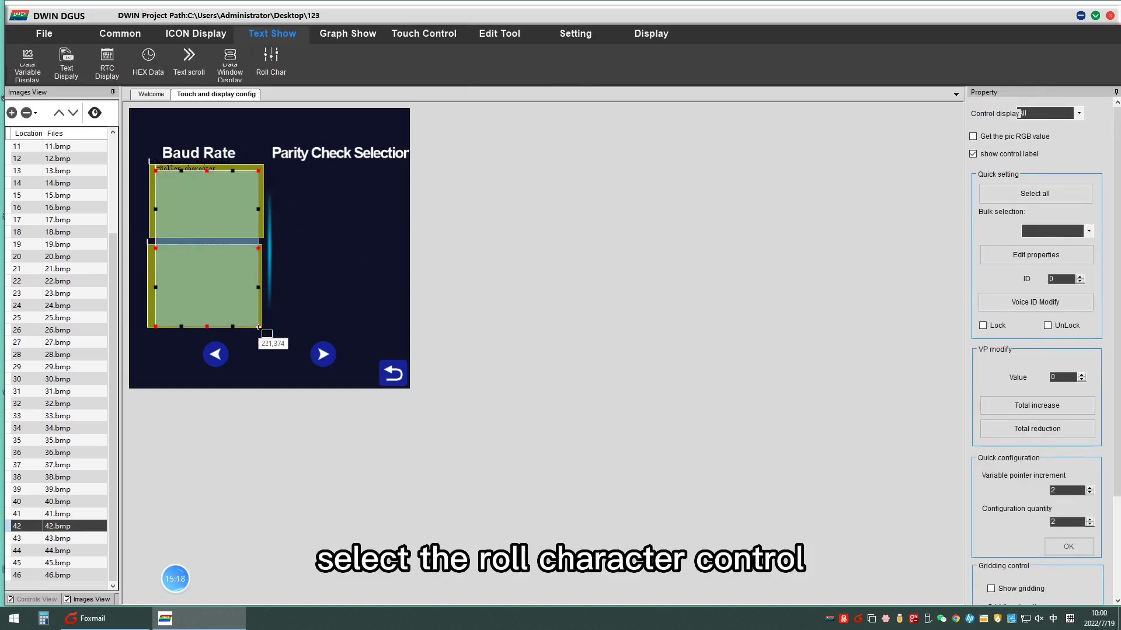
text(103)
click(1094, 225)
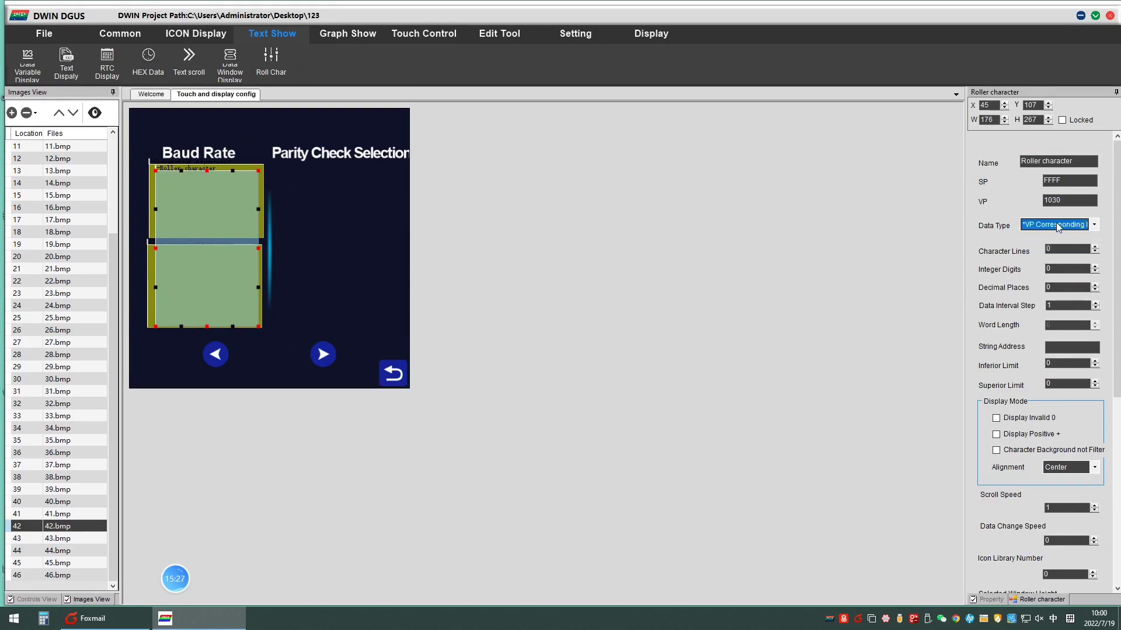
click(1067, 249)
text(5)
scroll(1065, 296, down, 2)
scroll(1039, 301, down, 1)
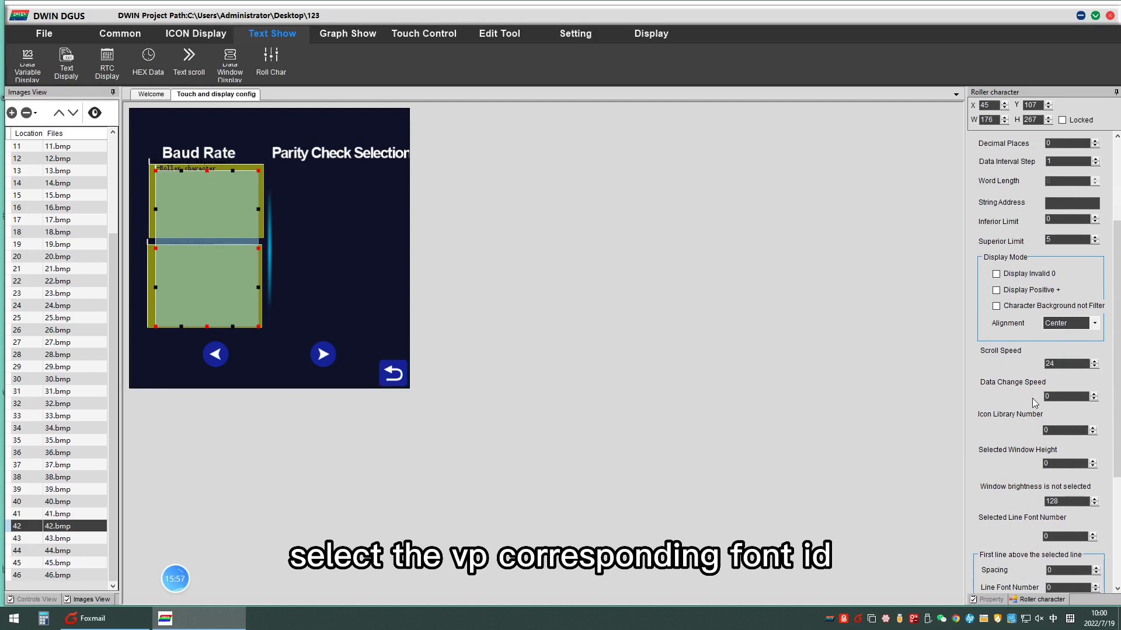
double_click(1051, 396)
text(1)
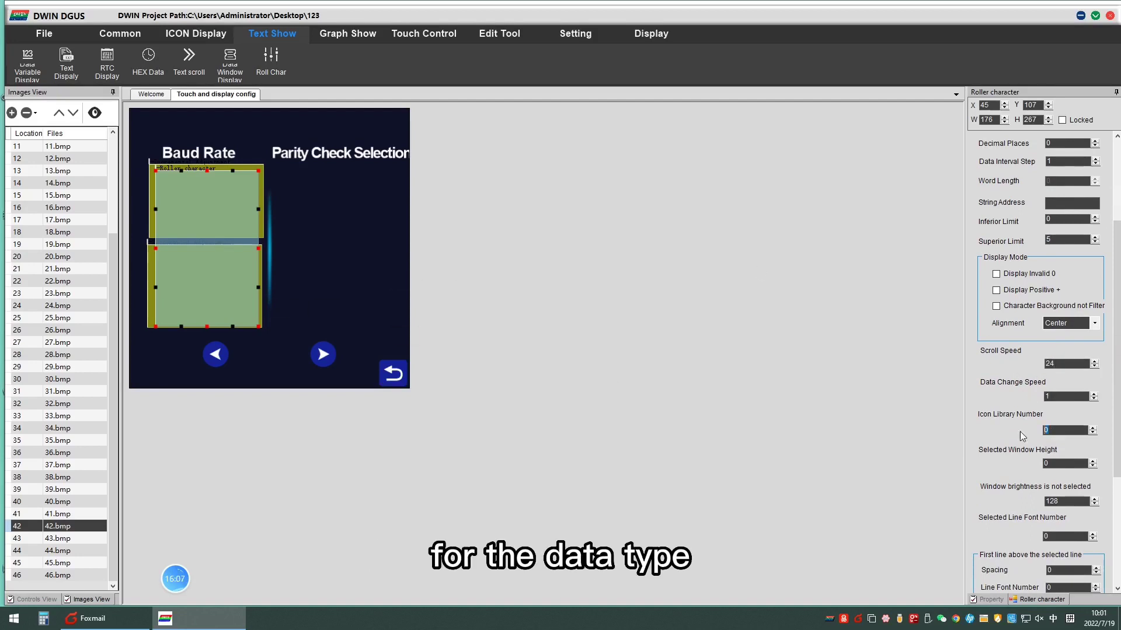
text(120)
scroll(1029, 394, down, 2)
double_click(1035, 347)
text(50)
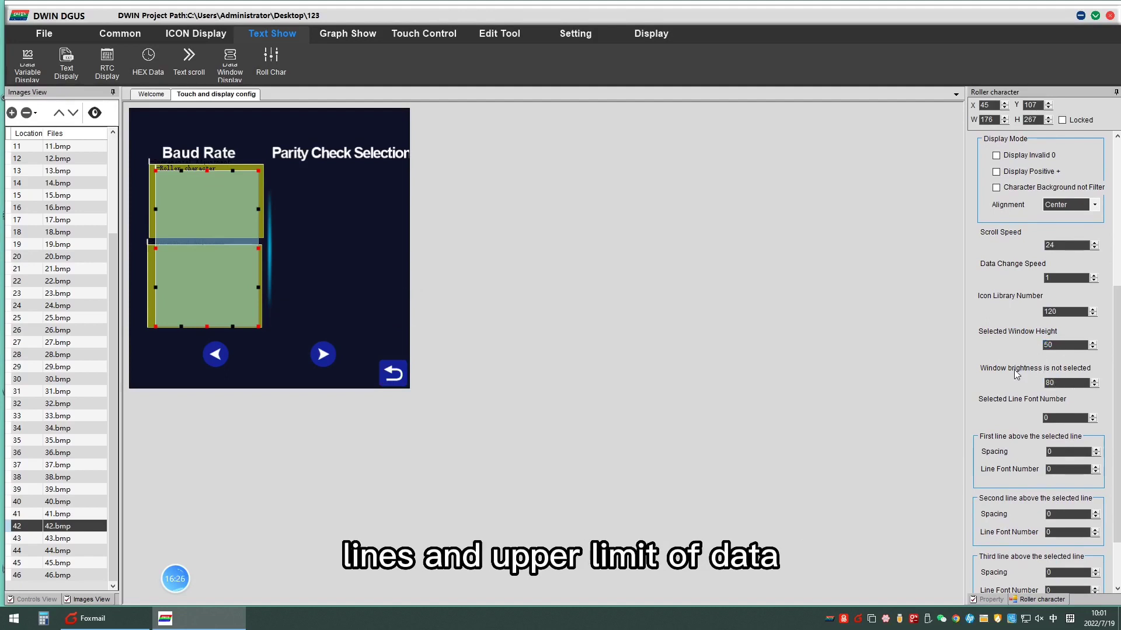
scroll(1062, 363, down, 1)
text(1)
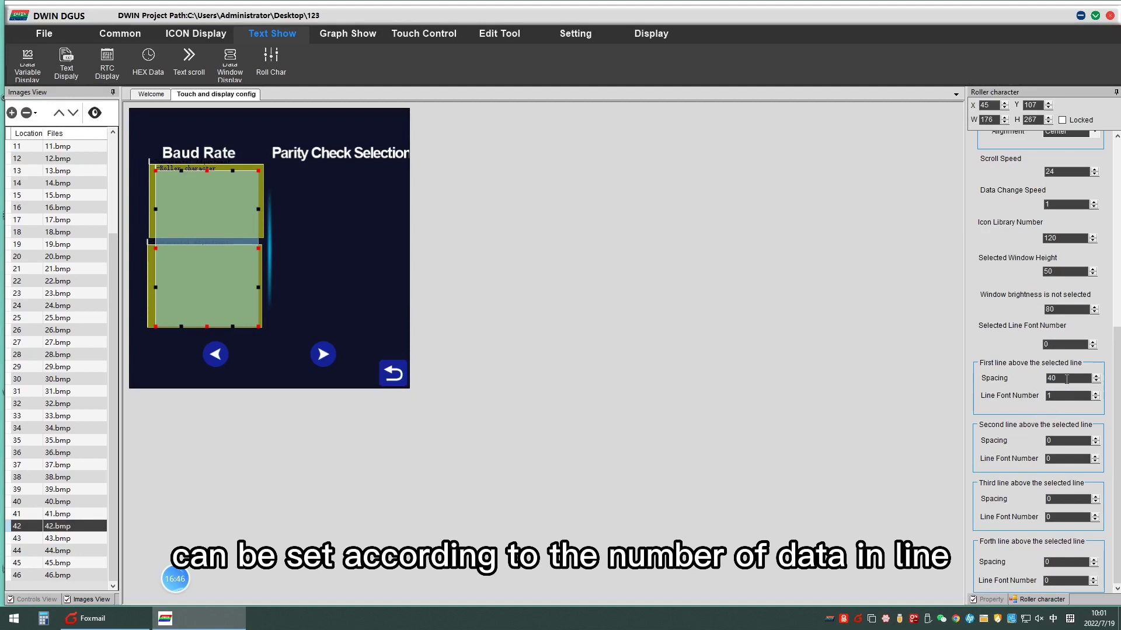
key(Tab)
key(Tab)
text(30)
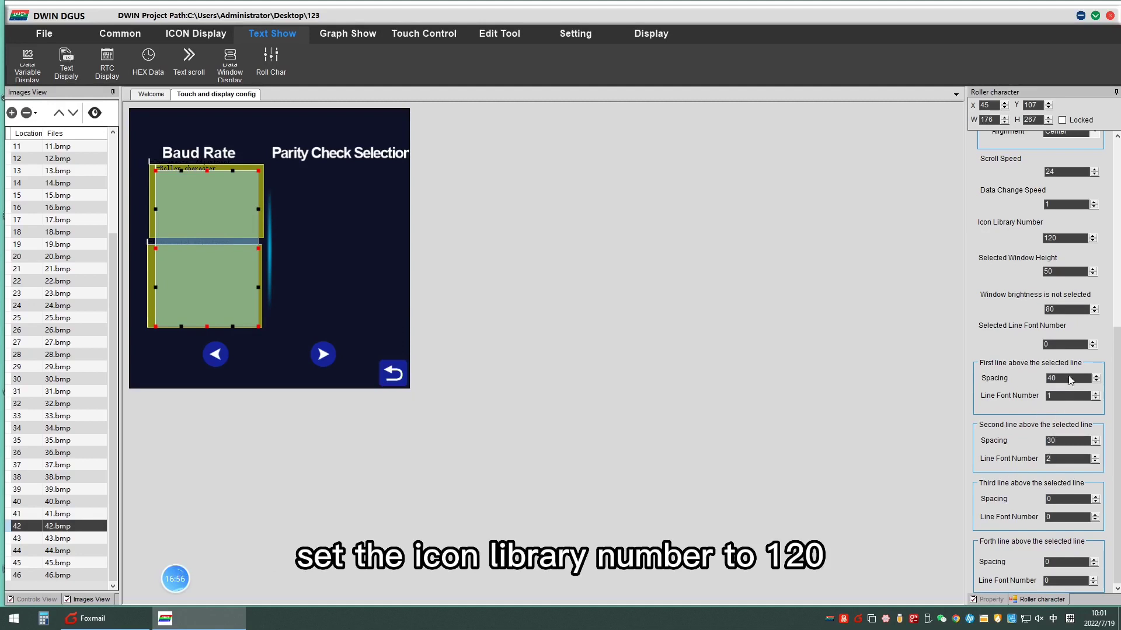
scroll(1063, 374, up, 4)
click(348, 34)
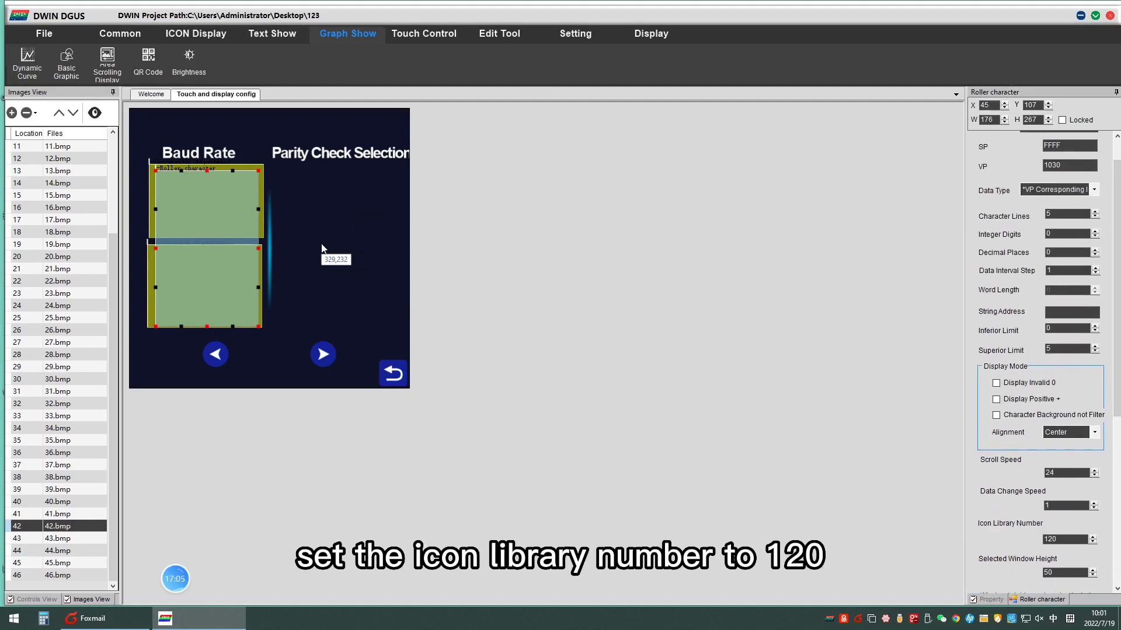
click(424, 34)
click(350, 171)
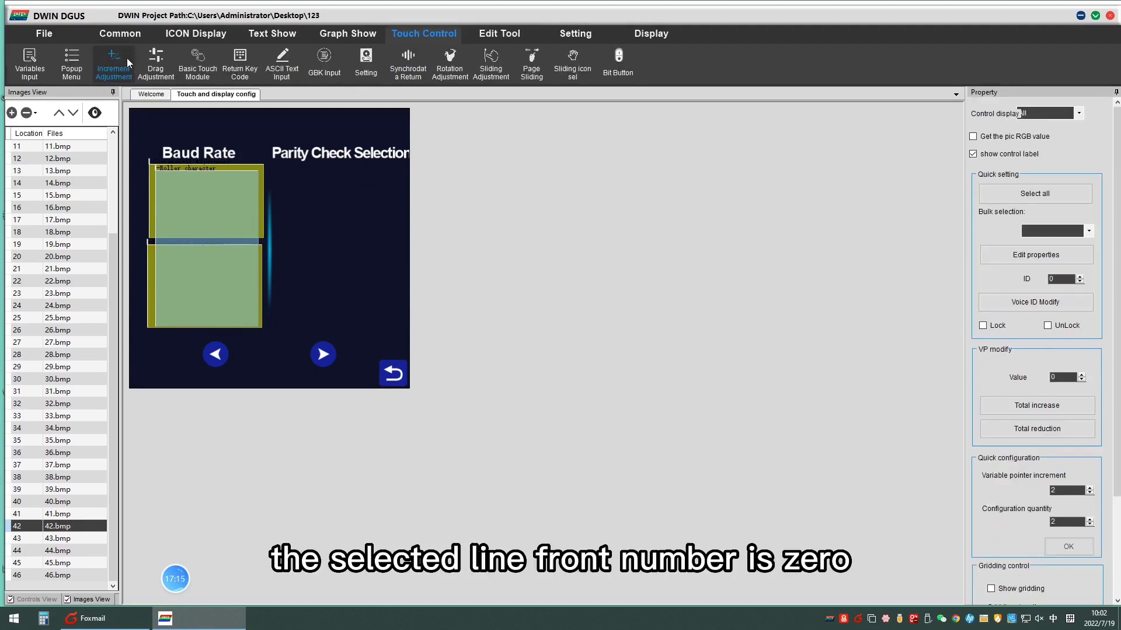
Draw an incremental adjustment area under Parity Check Selection set to ++, Cycle, step 1.
drag(279, 166, 407, 241)
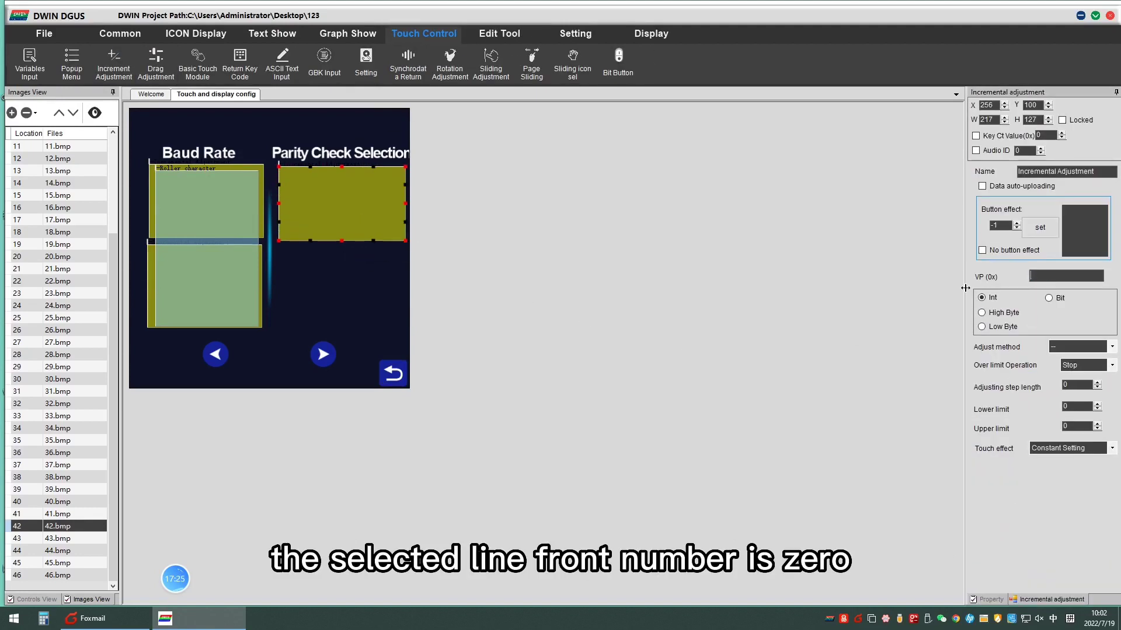
click(1084, 347)
click(1077, 359)
click(1085, 366)
click(1073, 390)
click(1075, 386)
text(1)
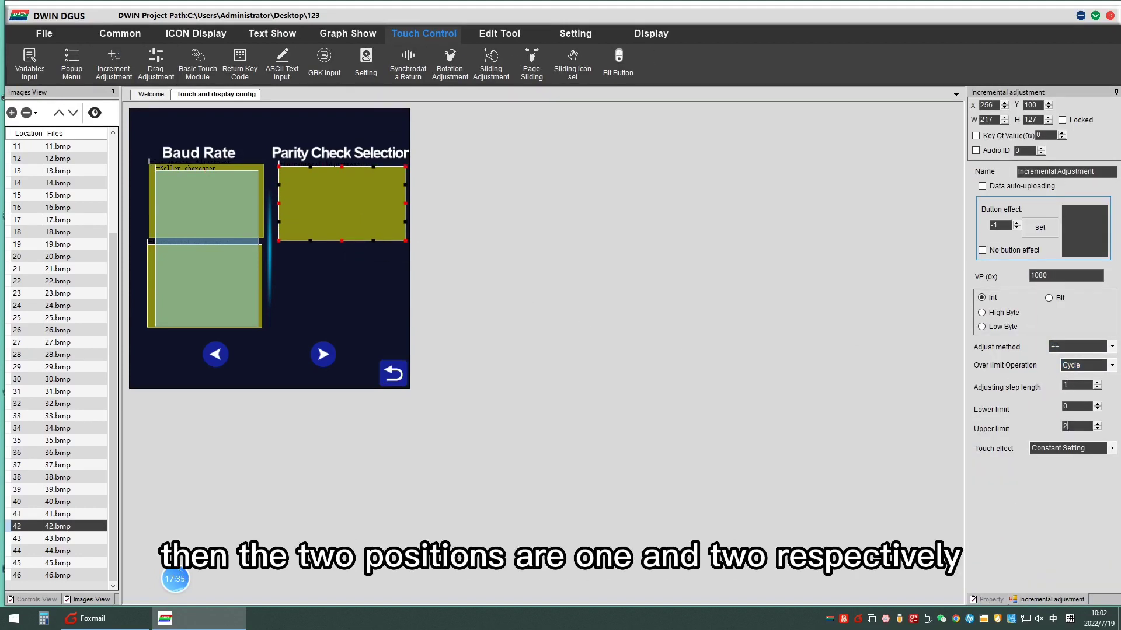
Duplicate the parity adjustment area below the original and set the copy to decrement (--).
key(ctrl+c)
key(ctrl+v)
drag(363, 218, 362, 298)
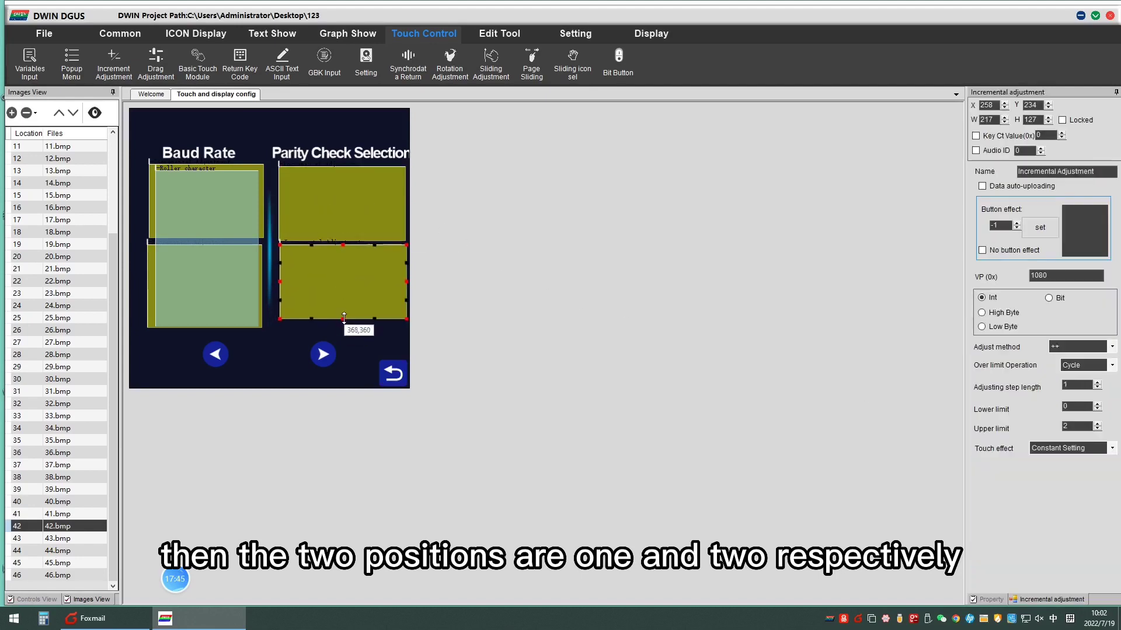
click(1085, 347)
click(1070, 366)
Add a roller character display under Parity on VP 1080 using library 130, with scroll speed set.
click(271, 34)
click(271, 61)
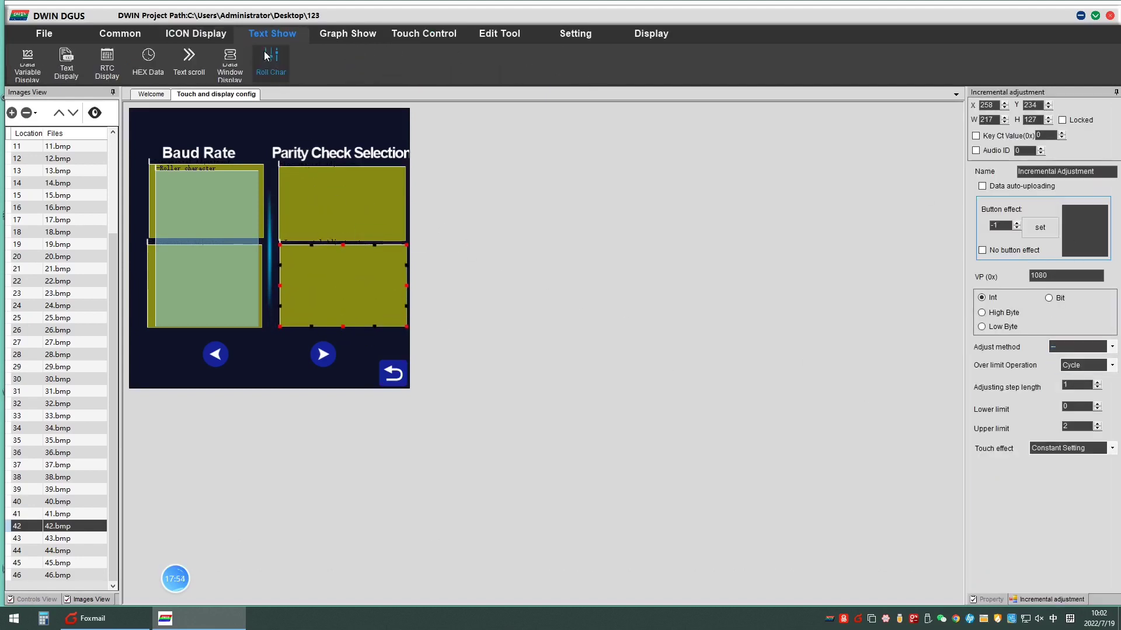
drag(288, 173, 391, 322)
click(376, 261)
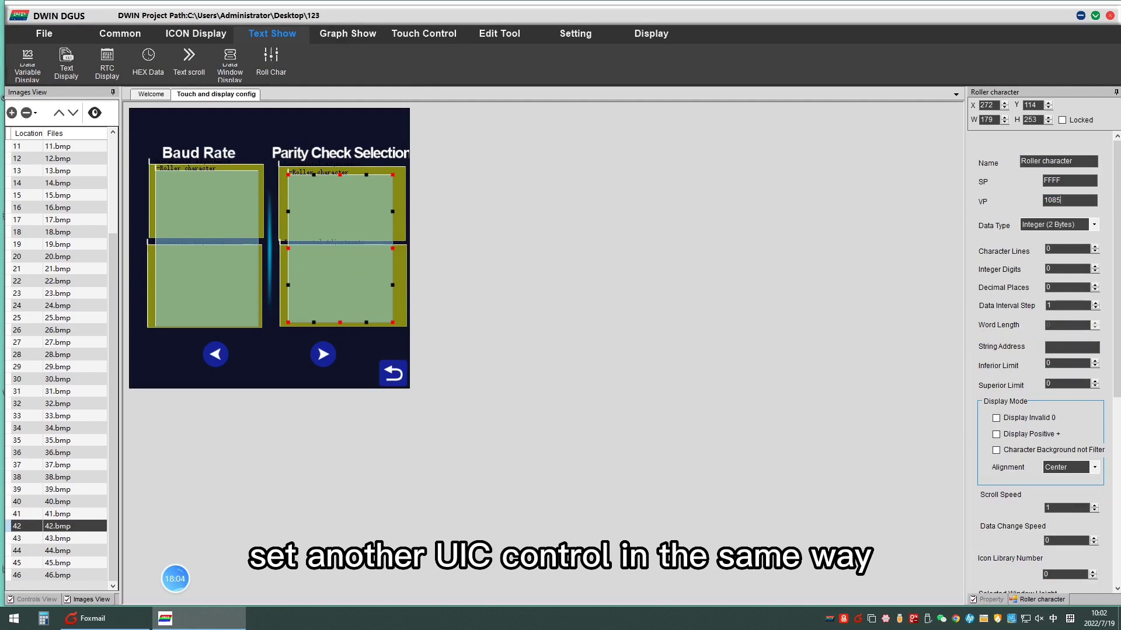
click(1058, 224)
click(1046, 261)
key(Tab)
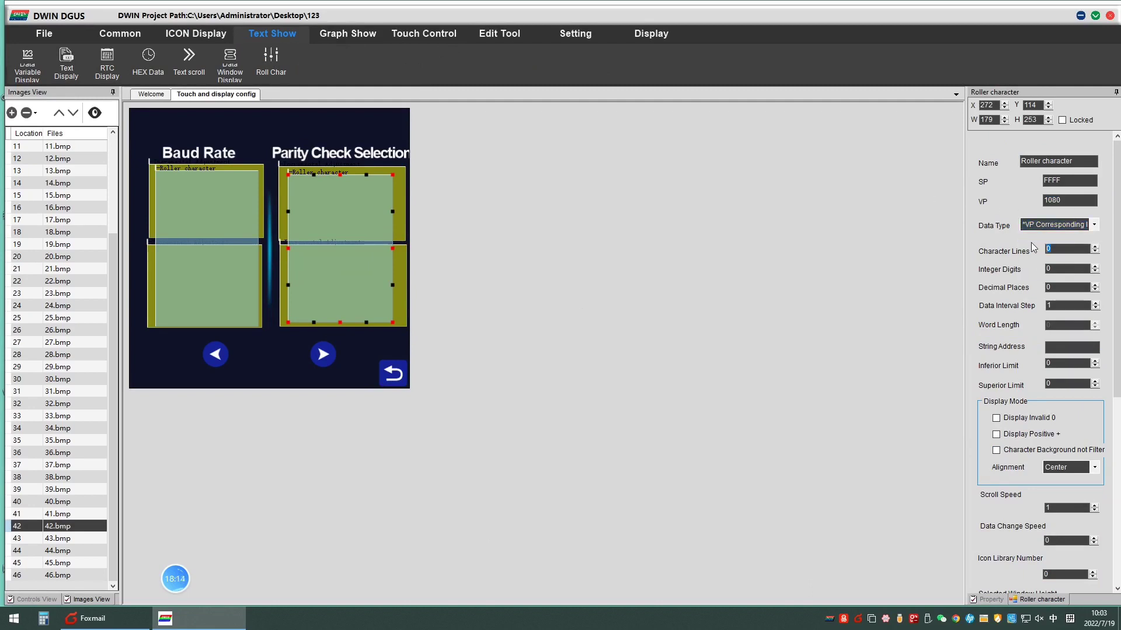
text(3)
scroll(1054, 388, down, 3)
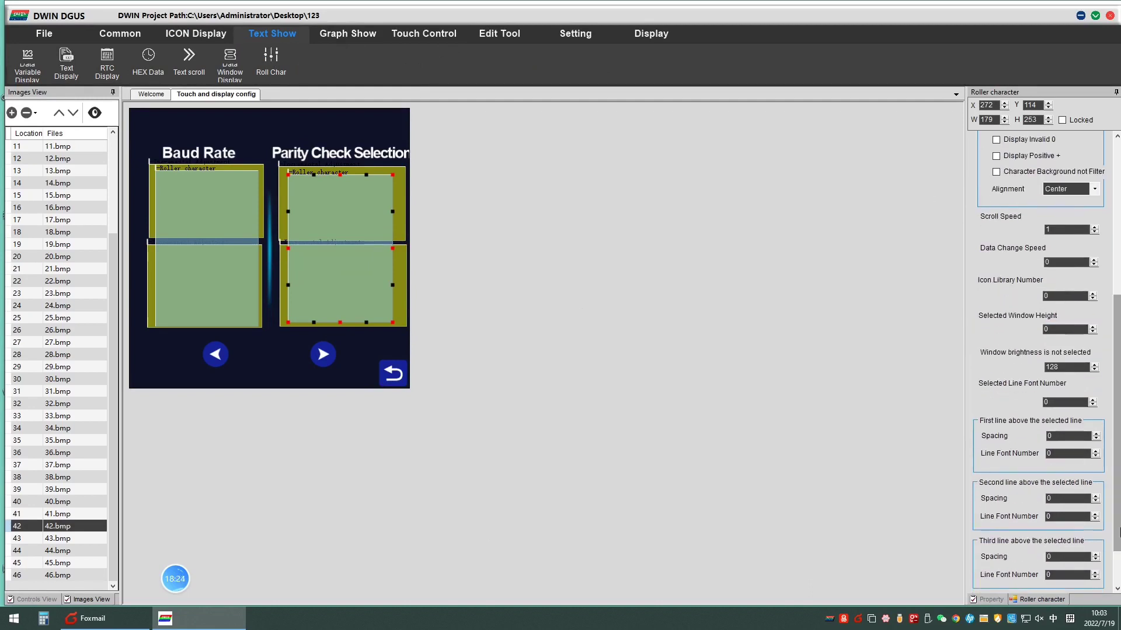
click(1068, 230)
text(2)
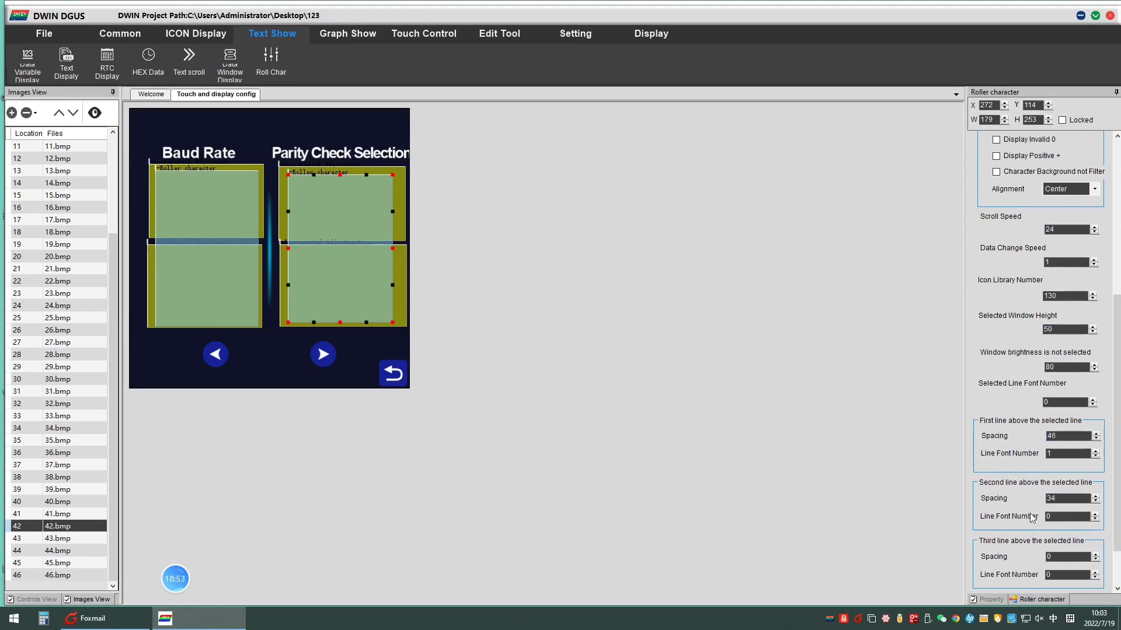
click(423, 34)
click(198, 64)
Add a touch area over the left arrow with pressed image 43.bmp.
drag(201, 341, 232, 370)
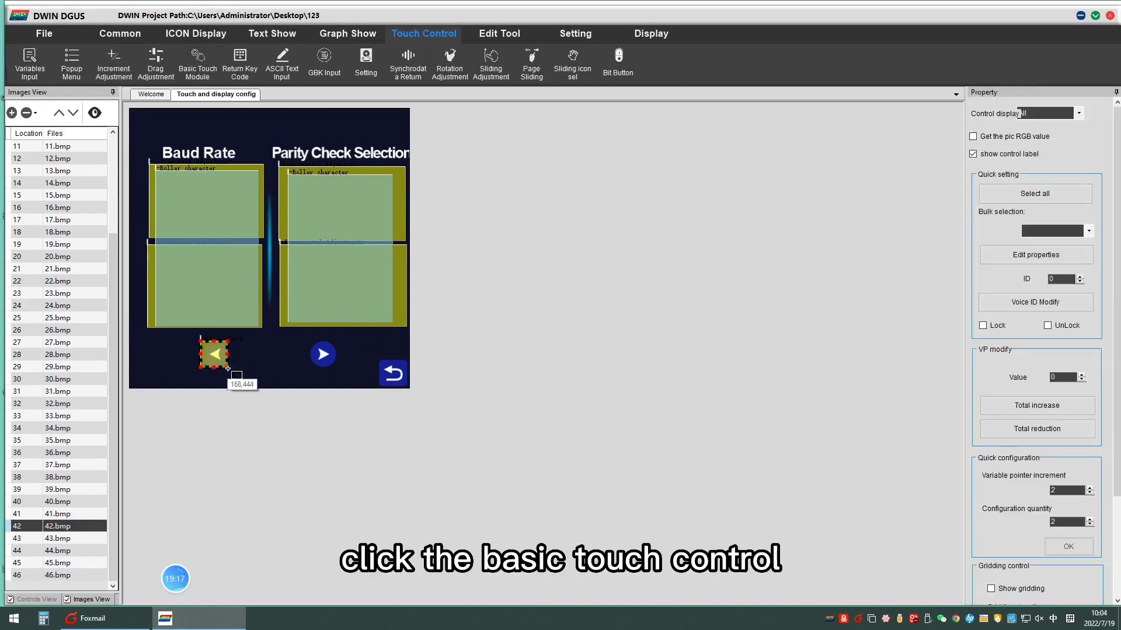
click(217, 354)
click(1036, 226)
click(170, 270)
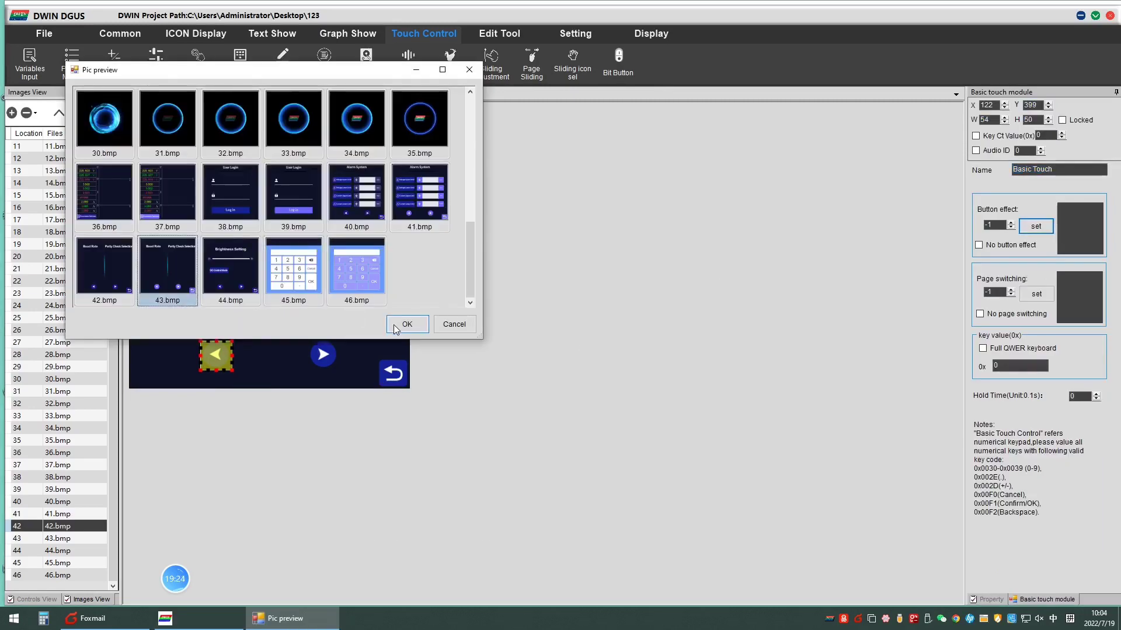
click(397, 330)
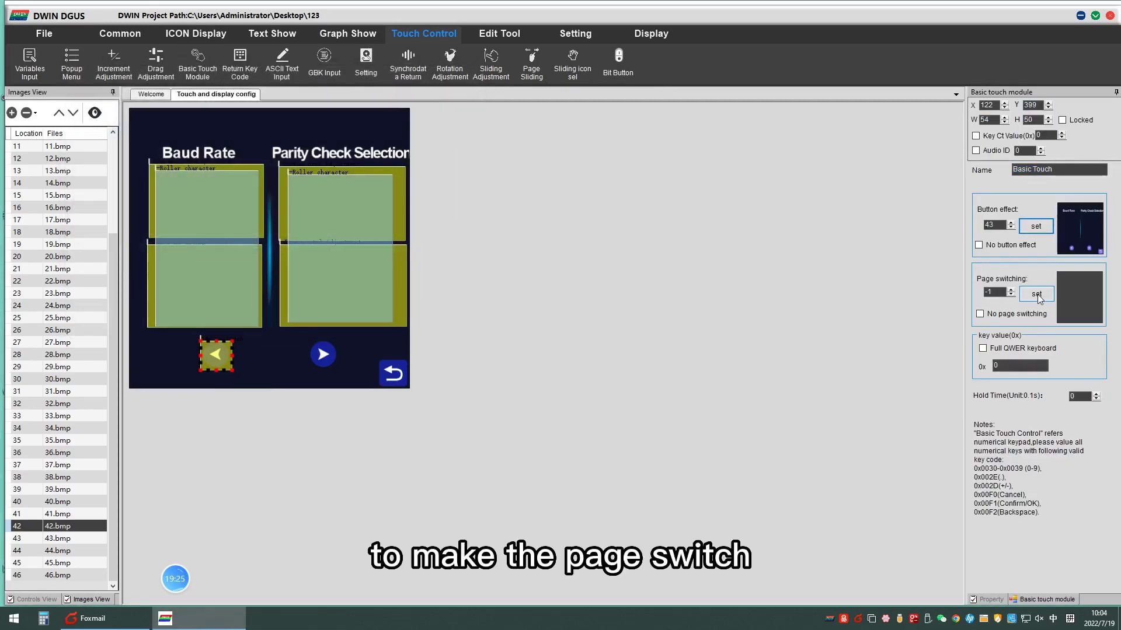
click(349, 389)
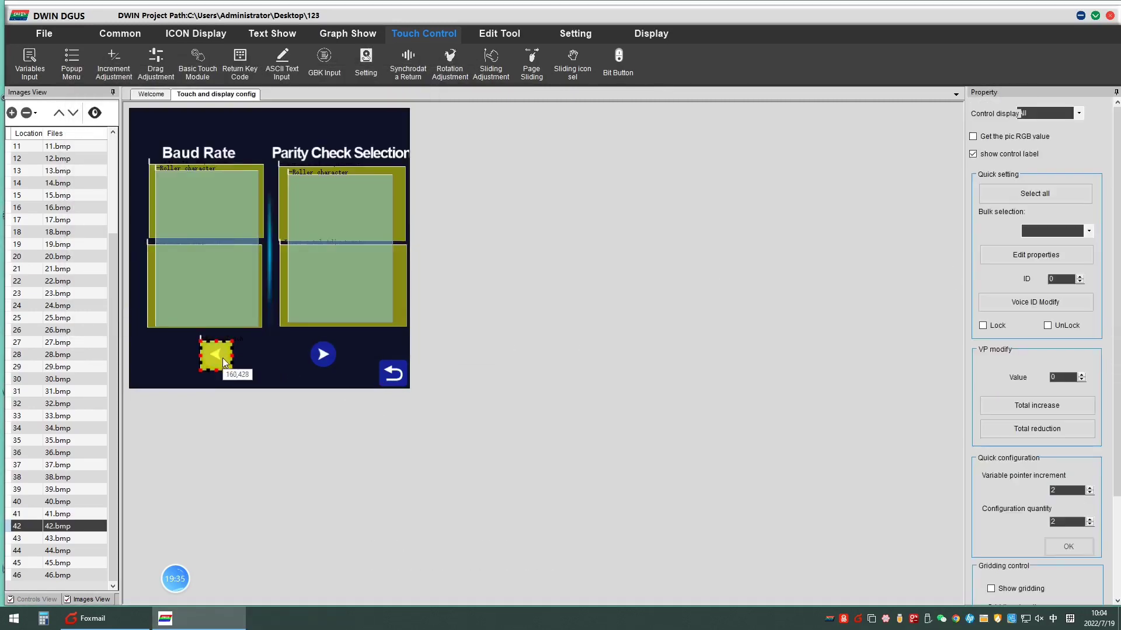
Make the right arrow's touch area switch to page 44.
click(324, 358)
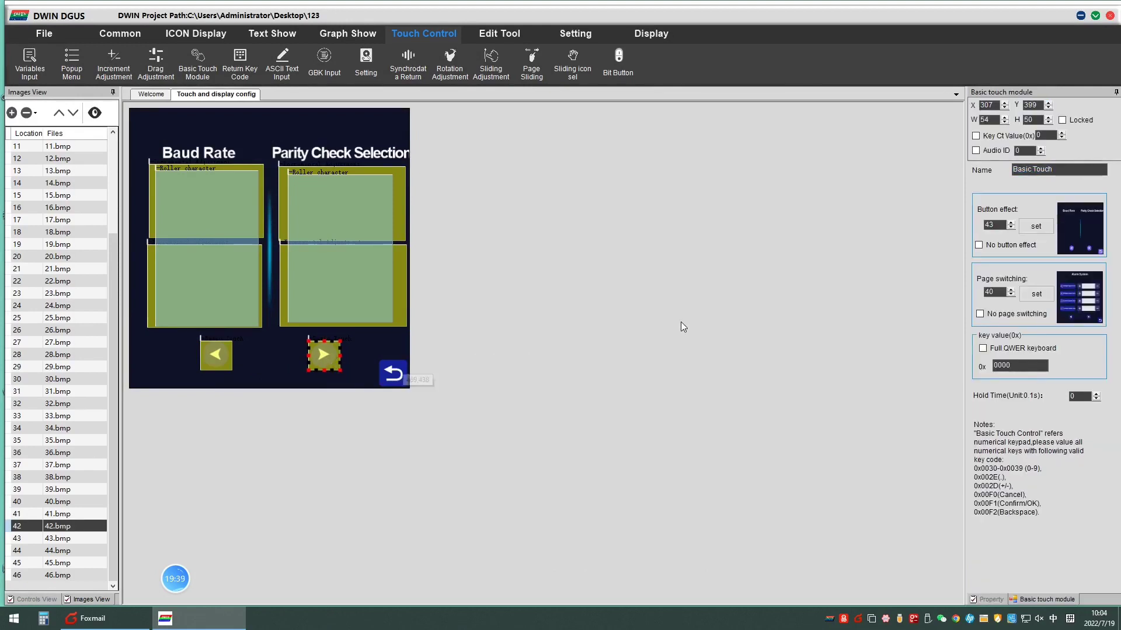
click(1035, 295)
scroll(420, 263, down, 5)
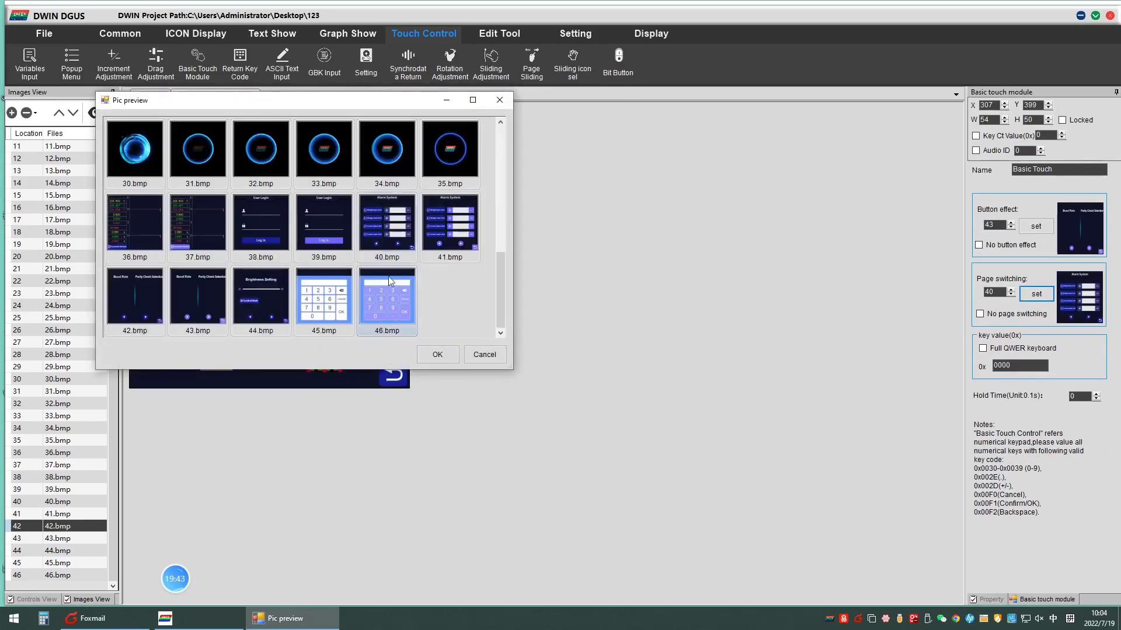
click(266, 310)
click(437, 355)
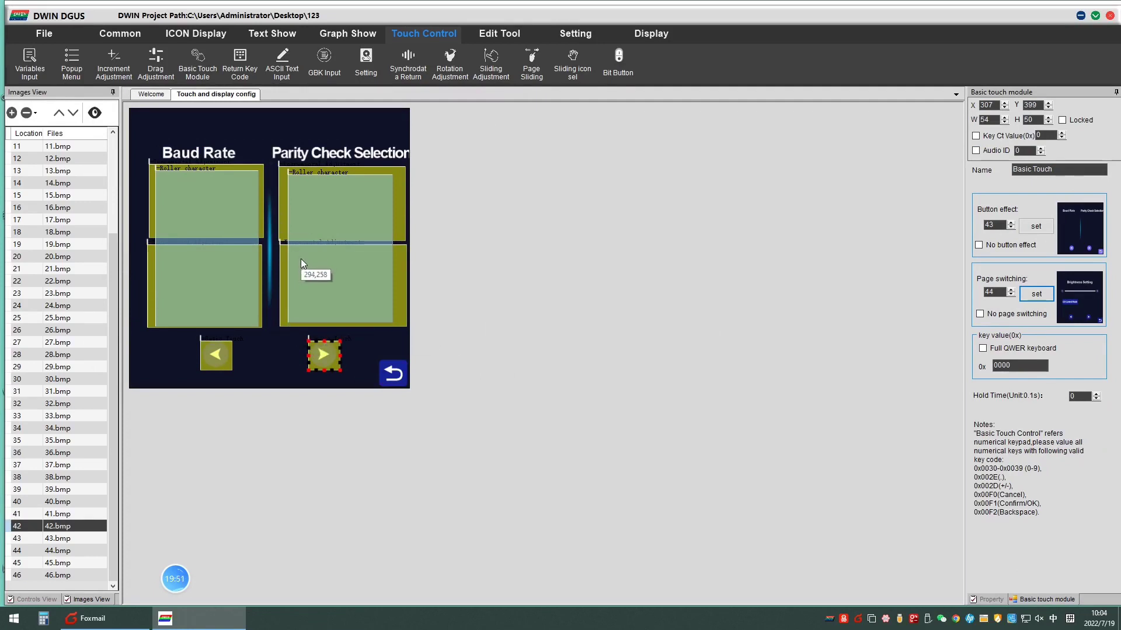
Place a touch area over the return button and start choosing its pressed image.
click(324, 350)
click(396, 371)
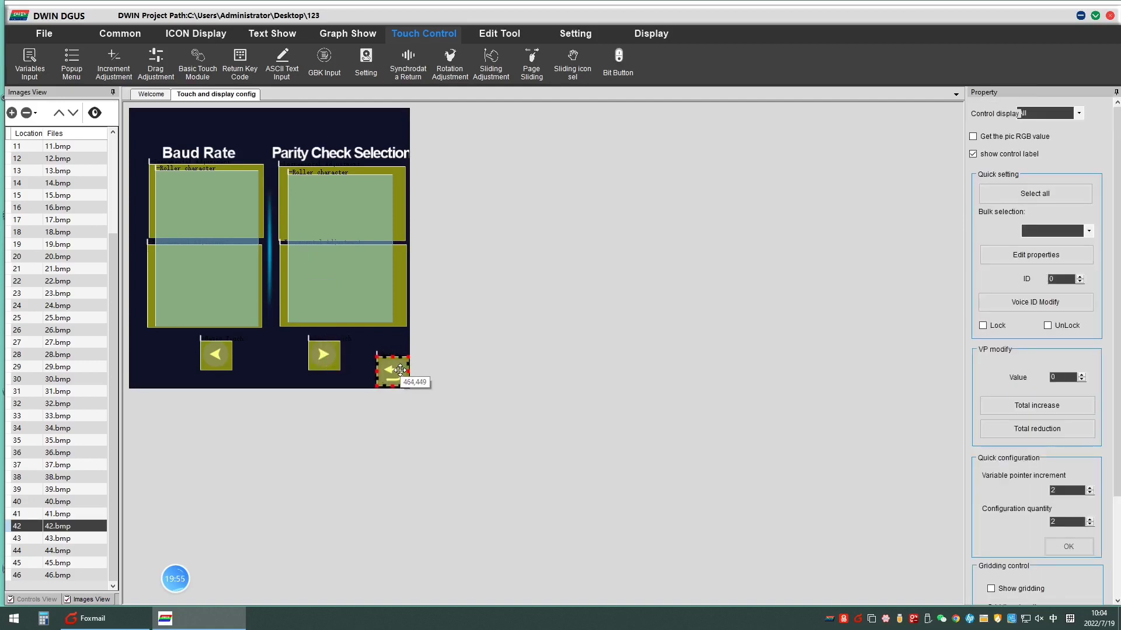
click(395, 371)
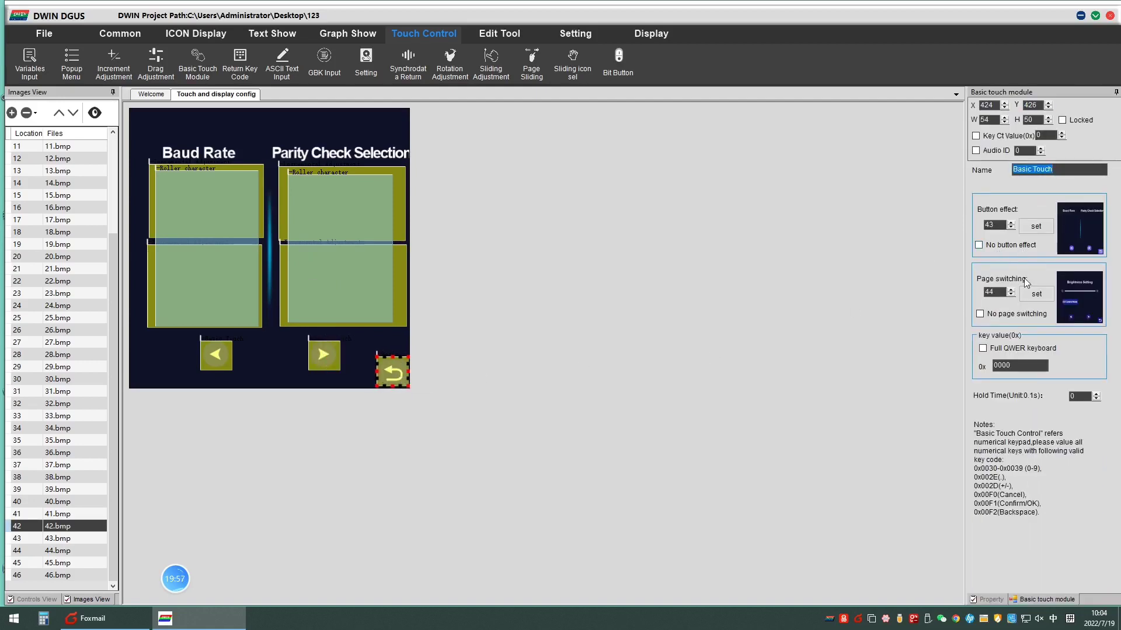
click(1036, 226)
Set the return button's pressed image to 41, then save and generate the project.
click(461, 374)
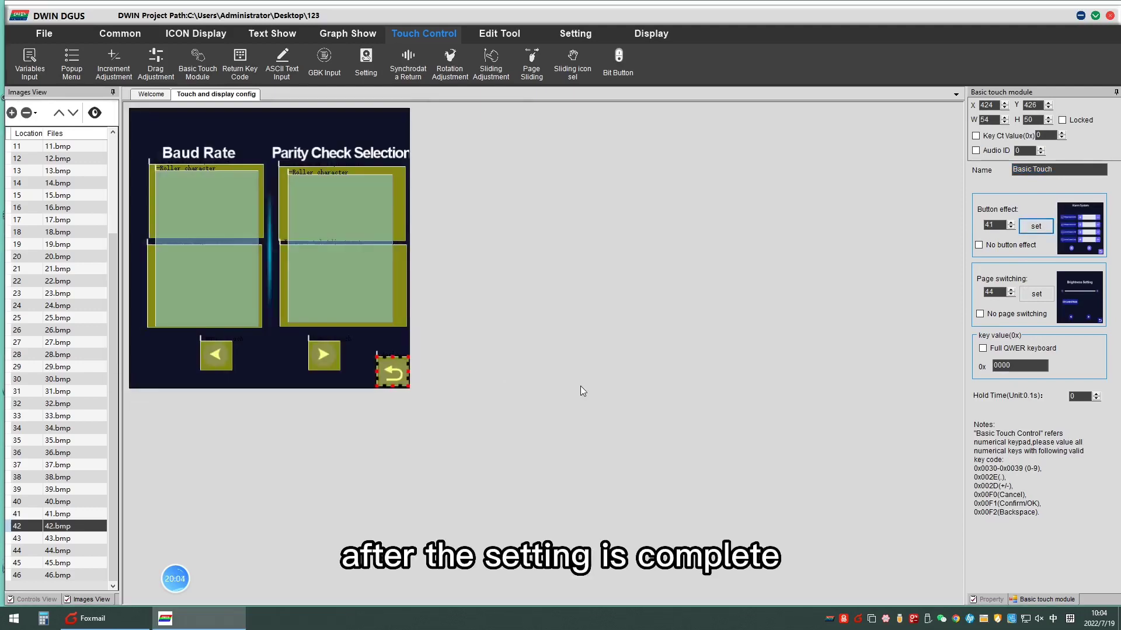
click(44, 34)
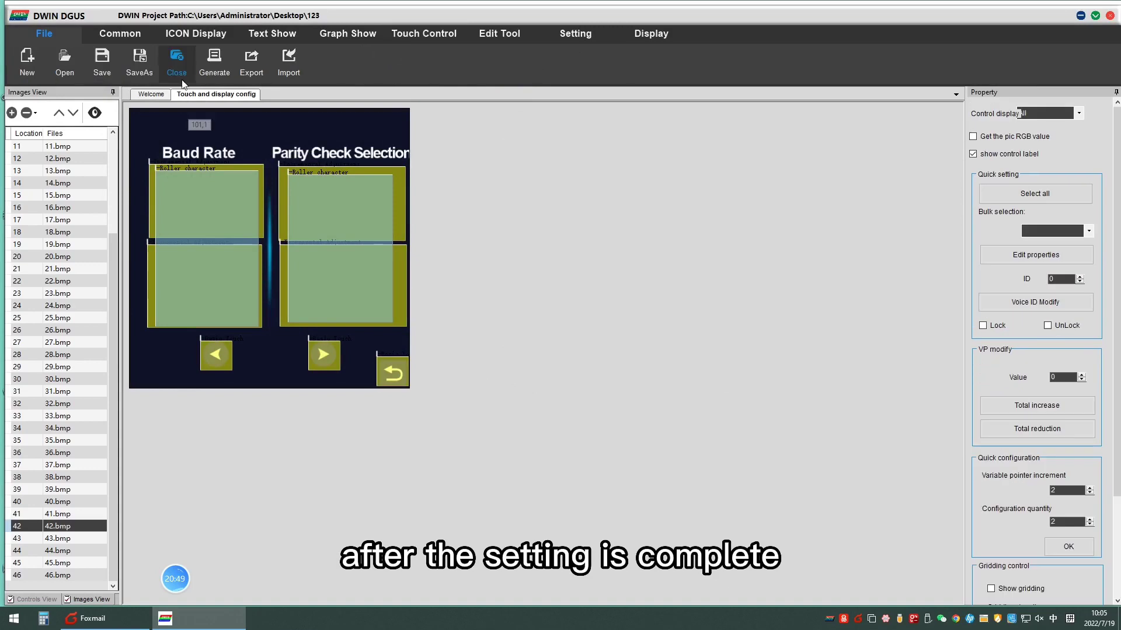
click(101, 61)
click(545, 342)
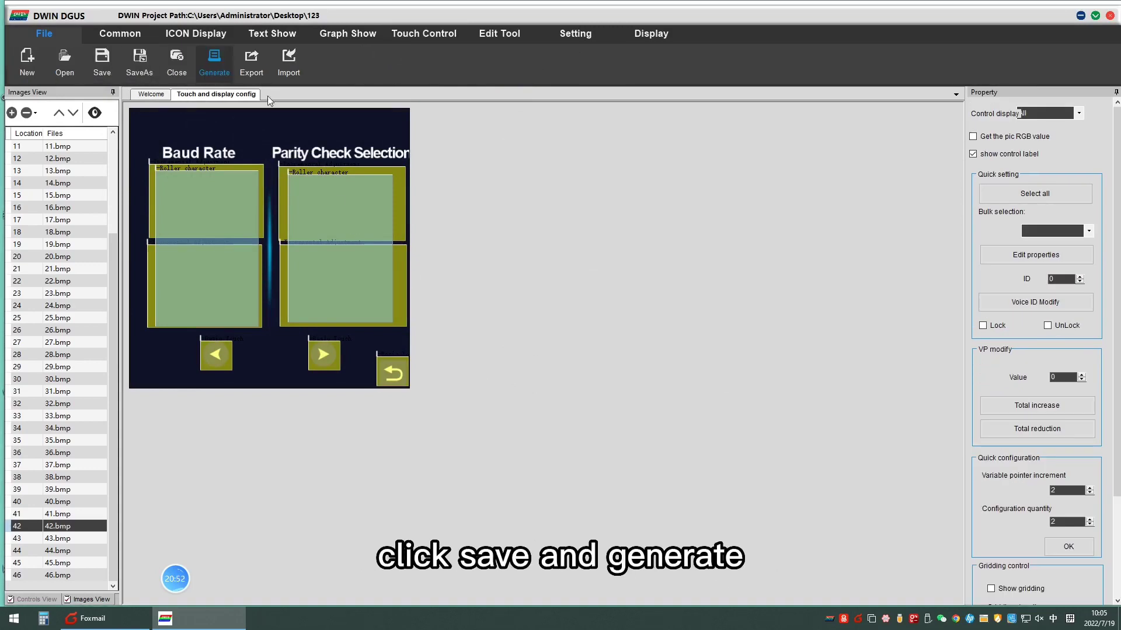
click(596, 341)
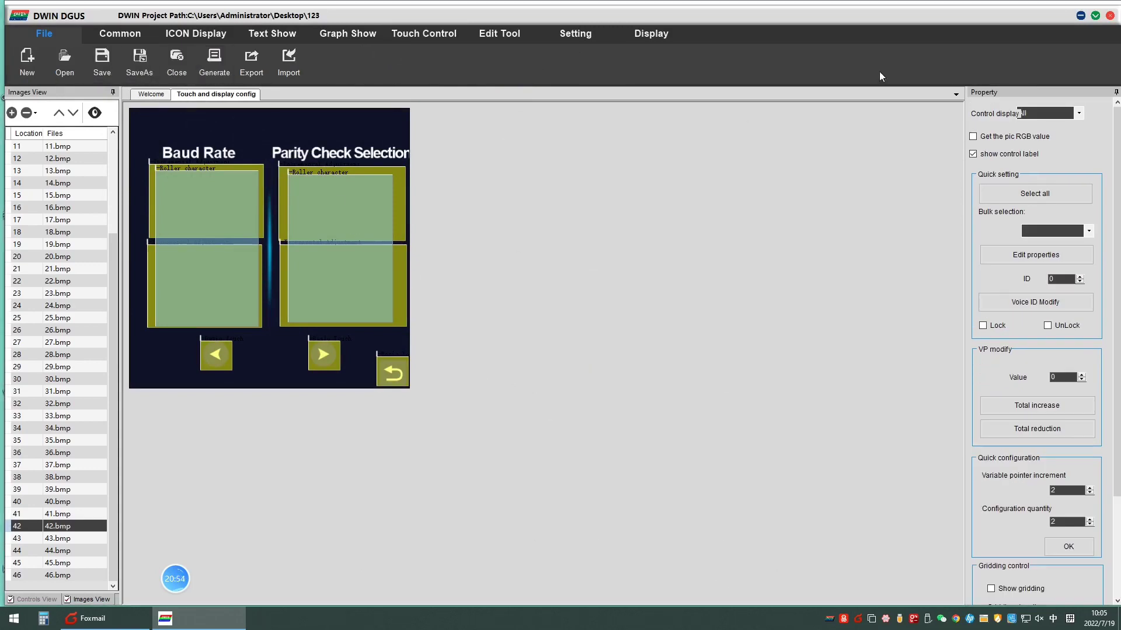
click(1080, 16)
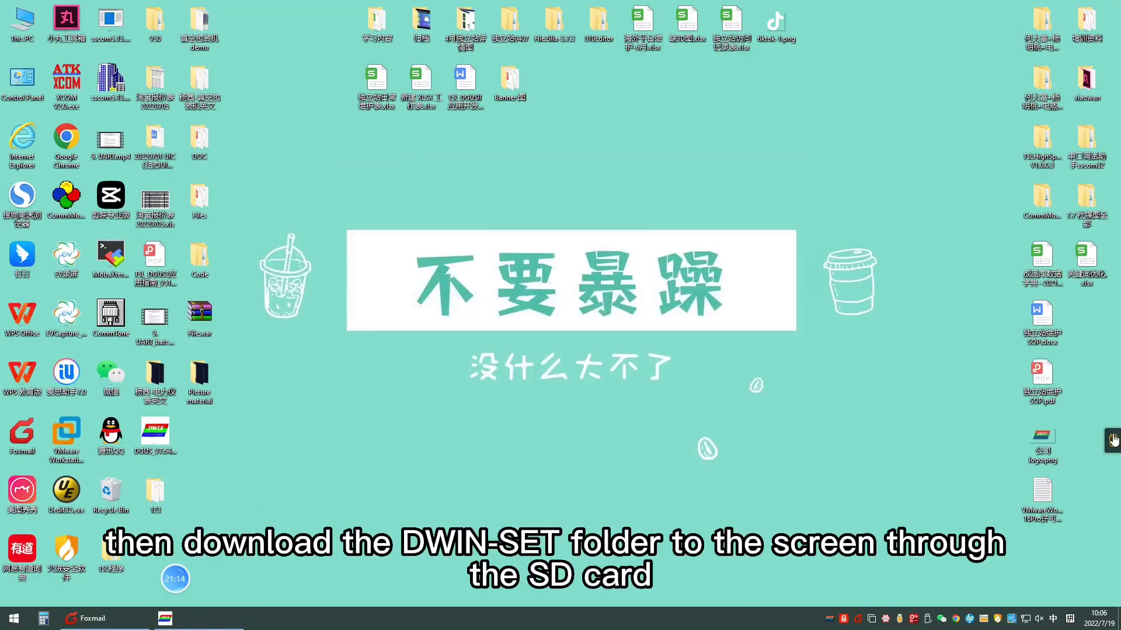
Paste the DWIN_SET folder onto USB Drive (H:), then close the Explorer window.
key(ctrl+v)
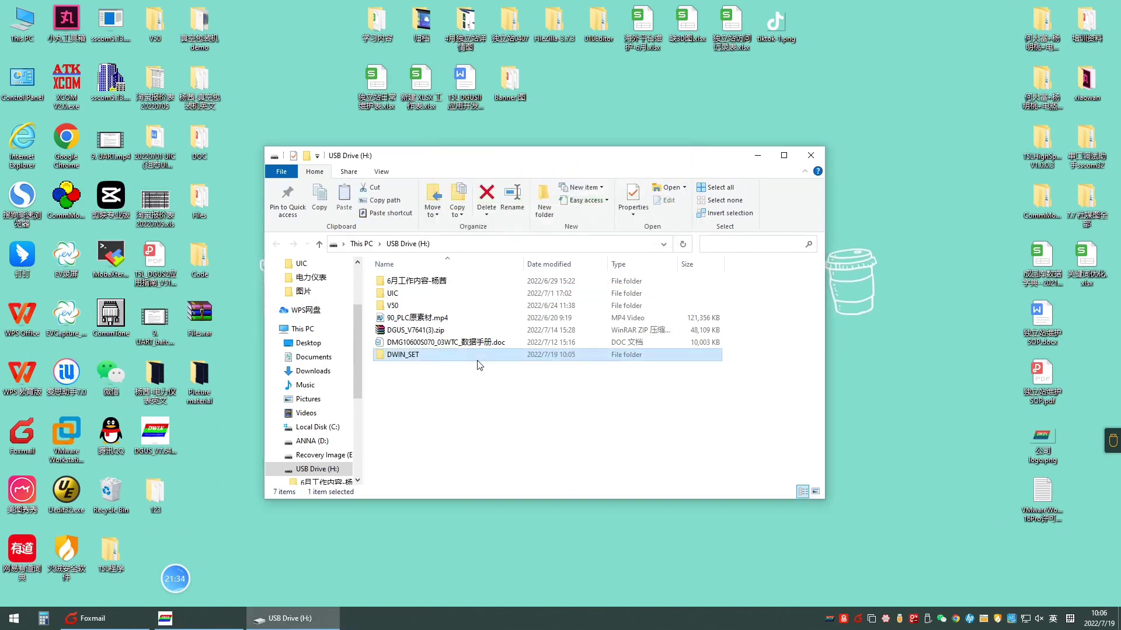
click(494, 420)
click(813, 160)
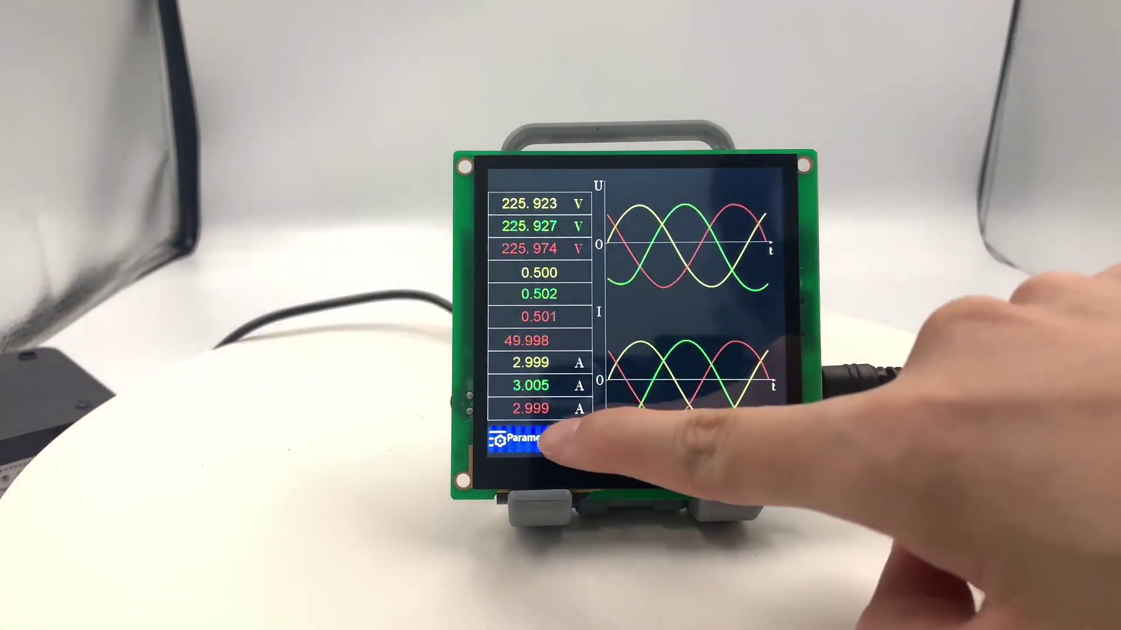
Open the Parameter Settings login page and enter username 1234 on the keypad.
click(540, 438)
click(658, 268)
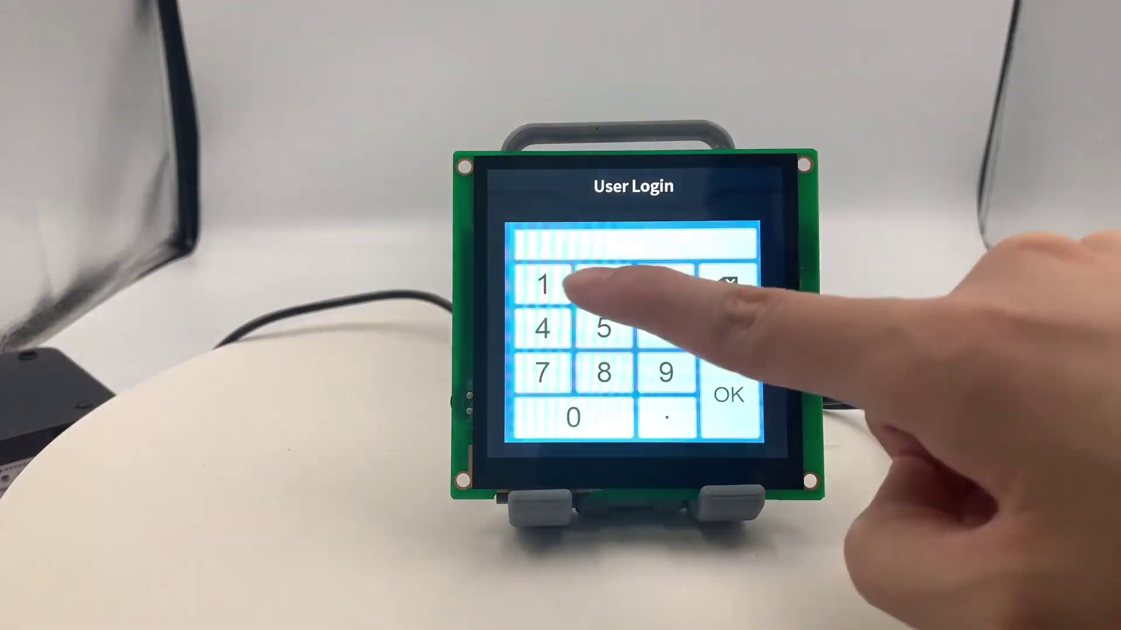
click(542, 284)
click(604, 284)
click(664, 284)
click(542, 327)
Enter the password, log in, and advance to the Baud Rate and Parity page.
click(728, 412)
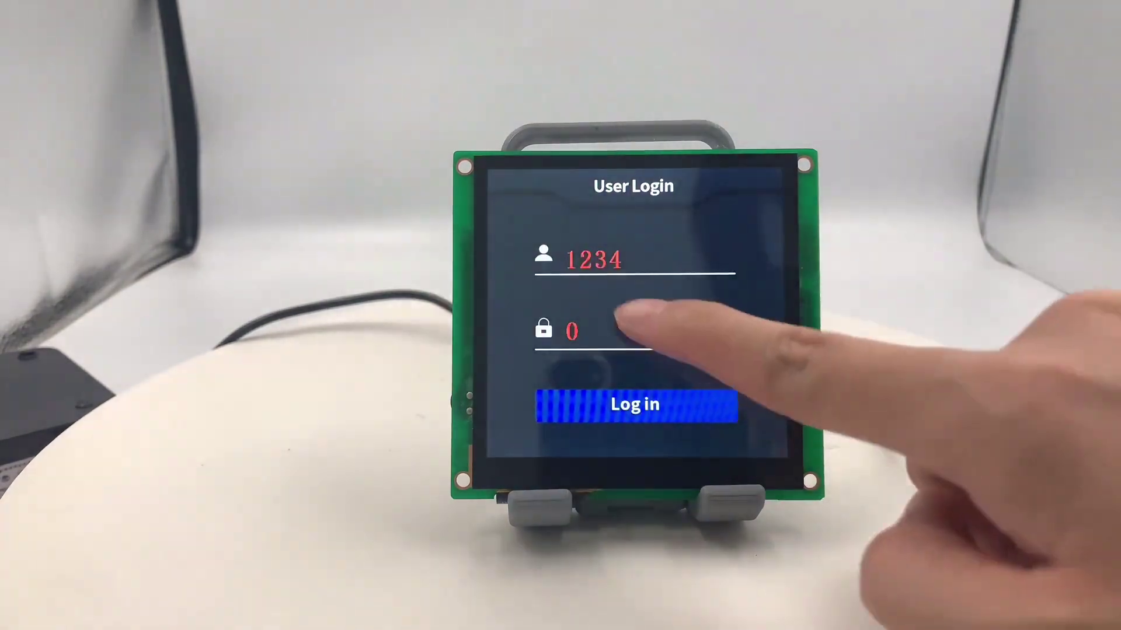
click(657, 328)
click(543, 283)
click(603, 284)
click(665, 284)
click(542, 327)
click(728, 398)
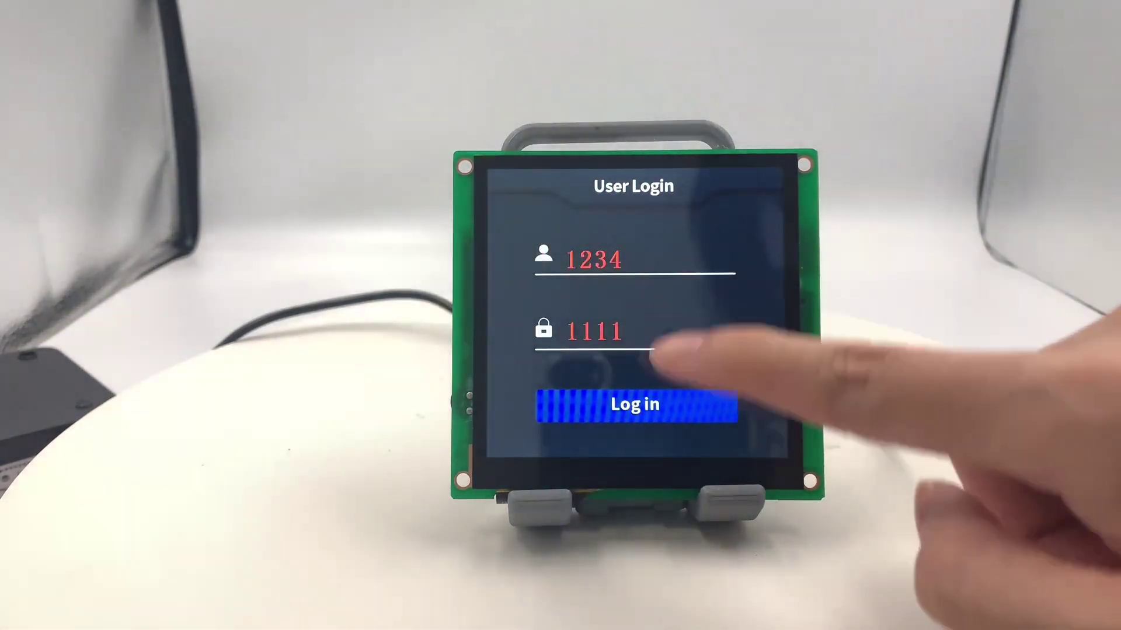
click(666, 403)
click(692, 422)
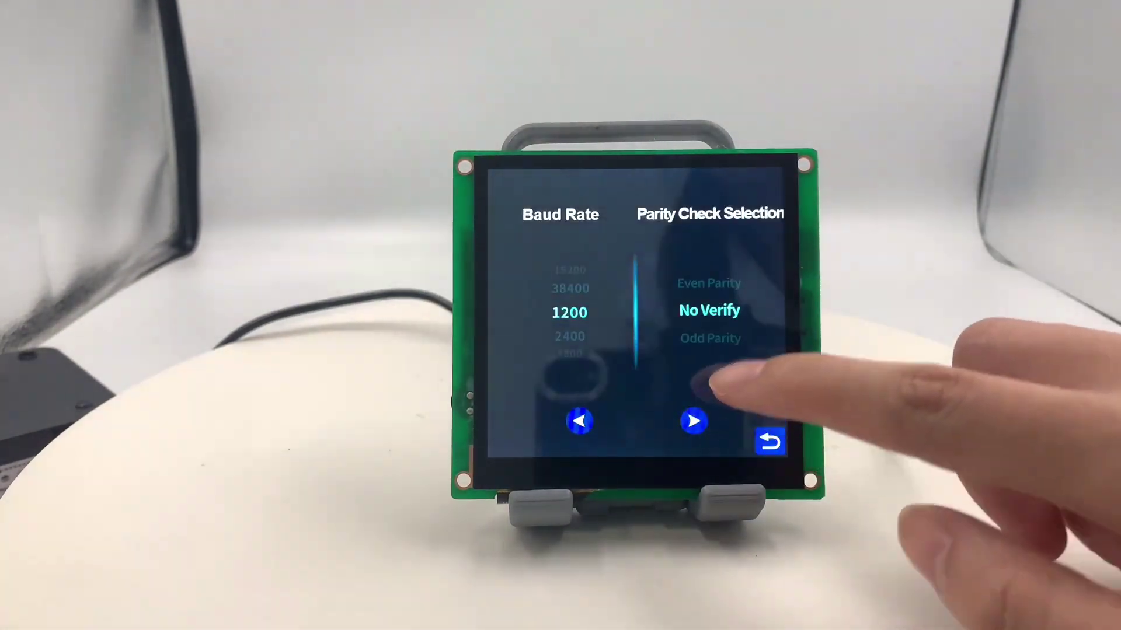